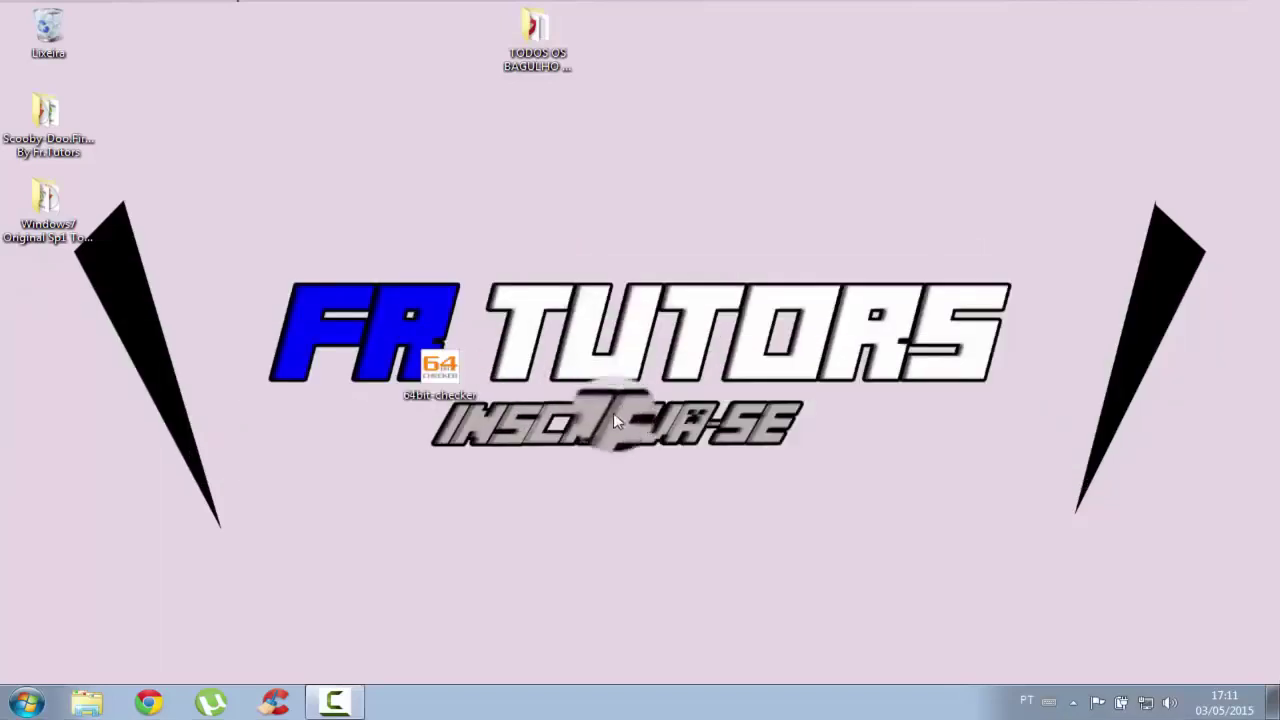
drag(420, 382, 428, 378)
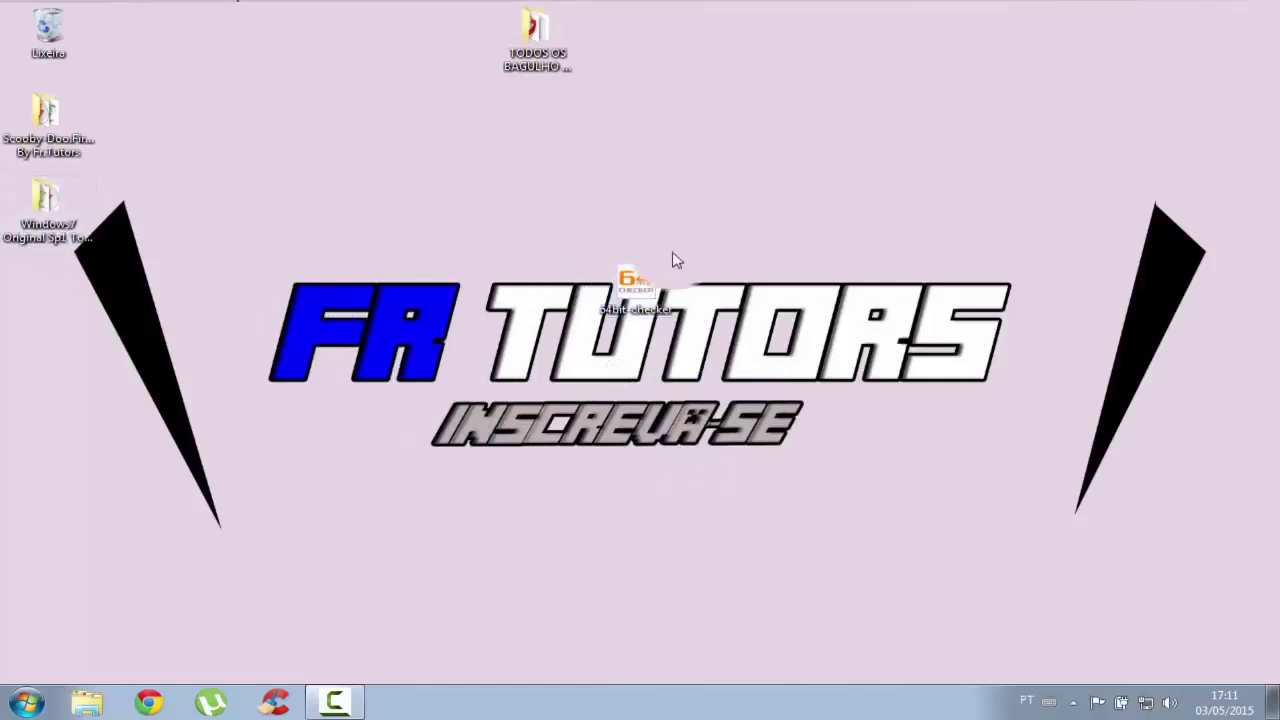
drag(674, 260, 478, 340)
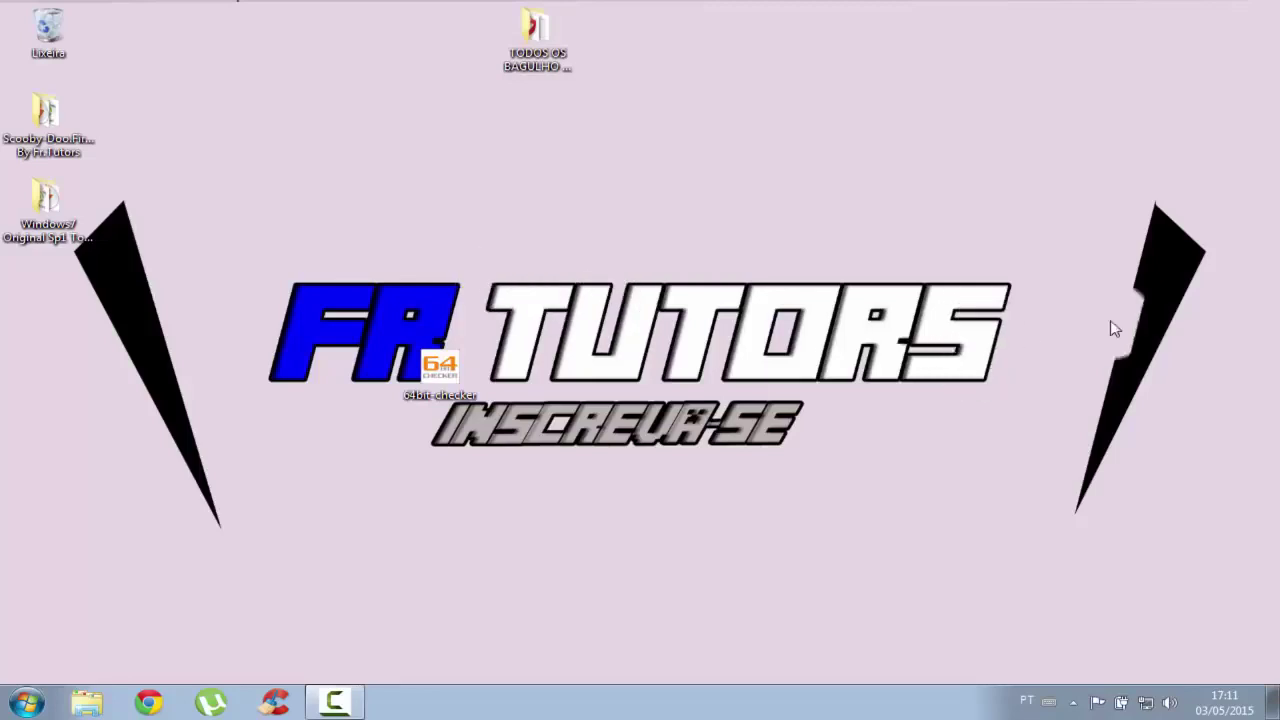
drag(1186, 228, 718, 504)
drag(880, 205, 1071, 357)
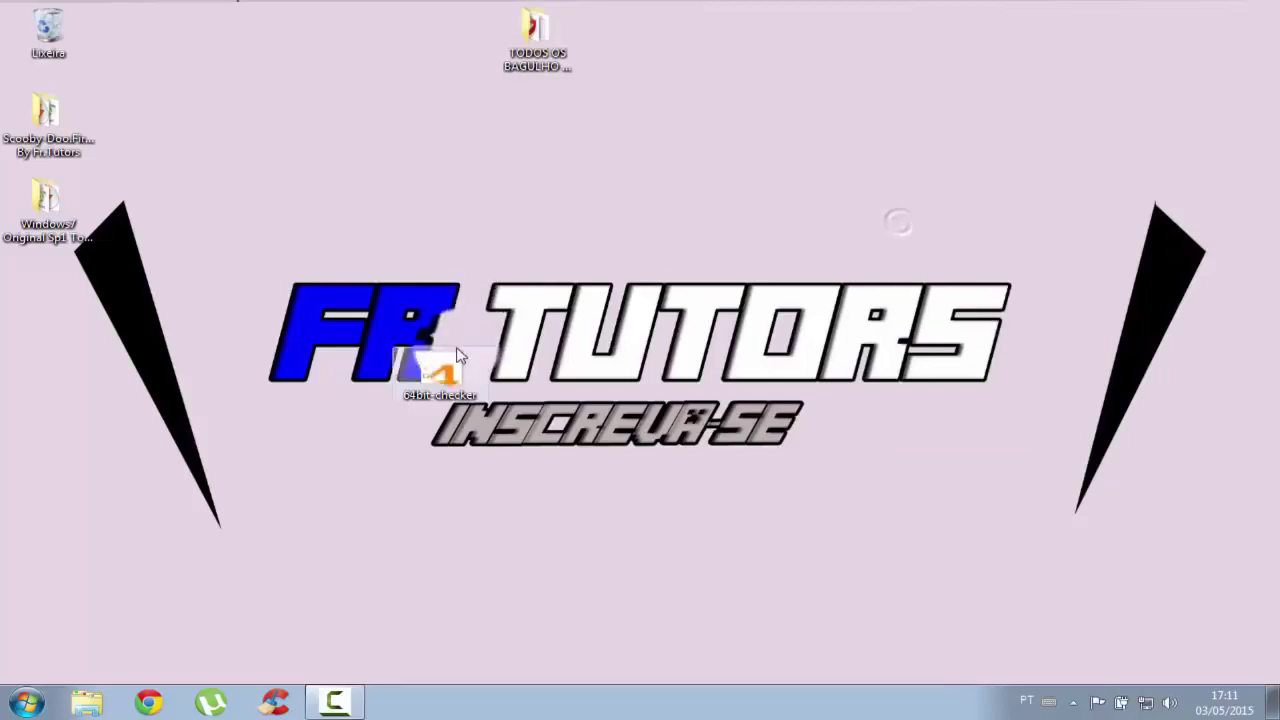
drag(457, 355, 660, 266)
drag(959, 297, 279, 470)
drag(277, 468, 645, 524)
drag(965, 468, 590, 462)
drag(357, 347, 916, 556)
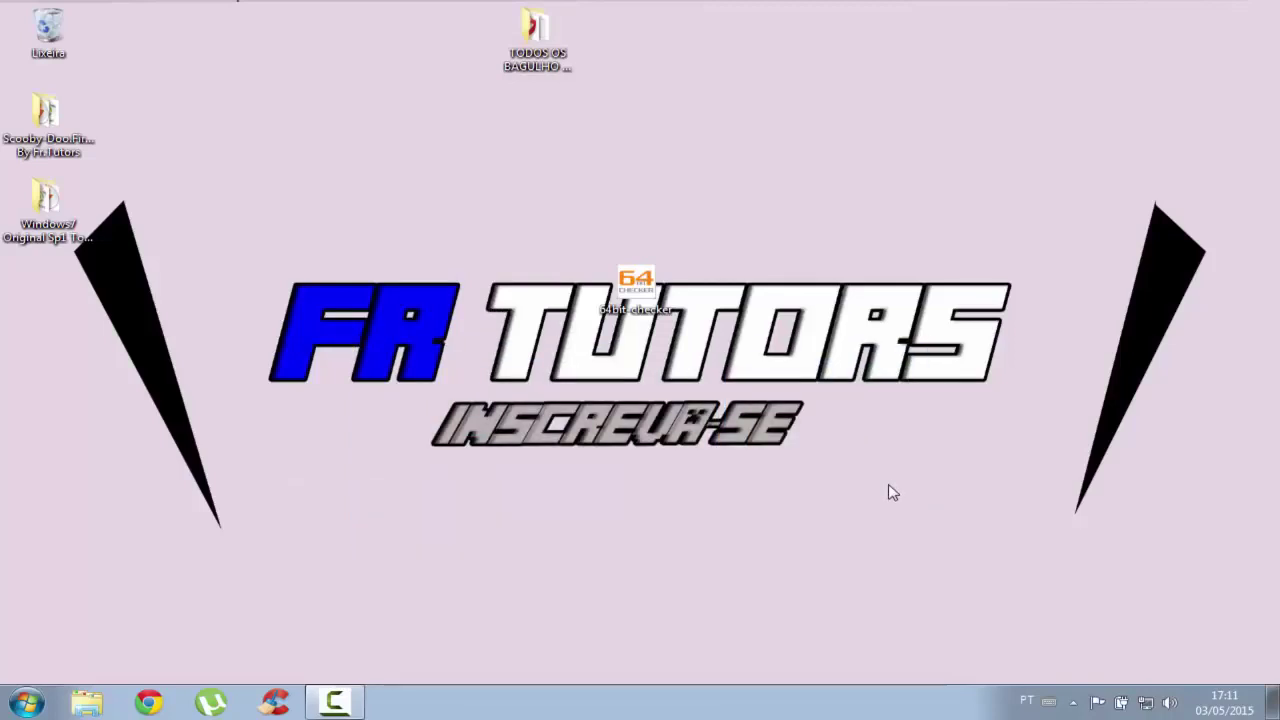
drag(636, 283, 740, 195)
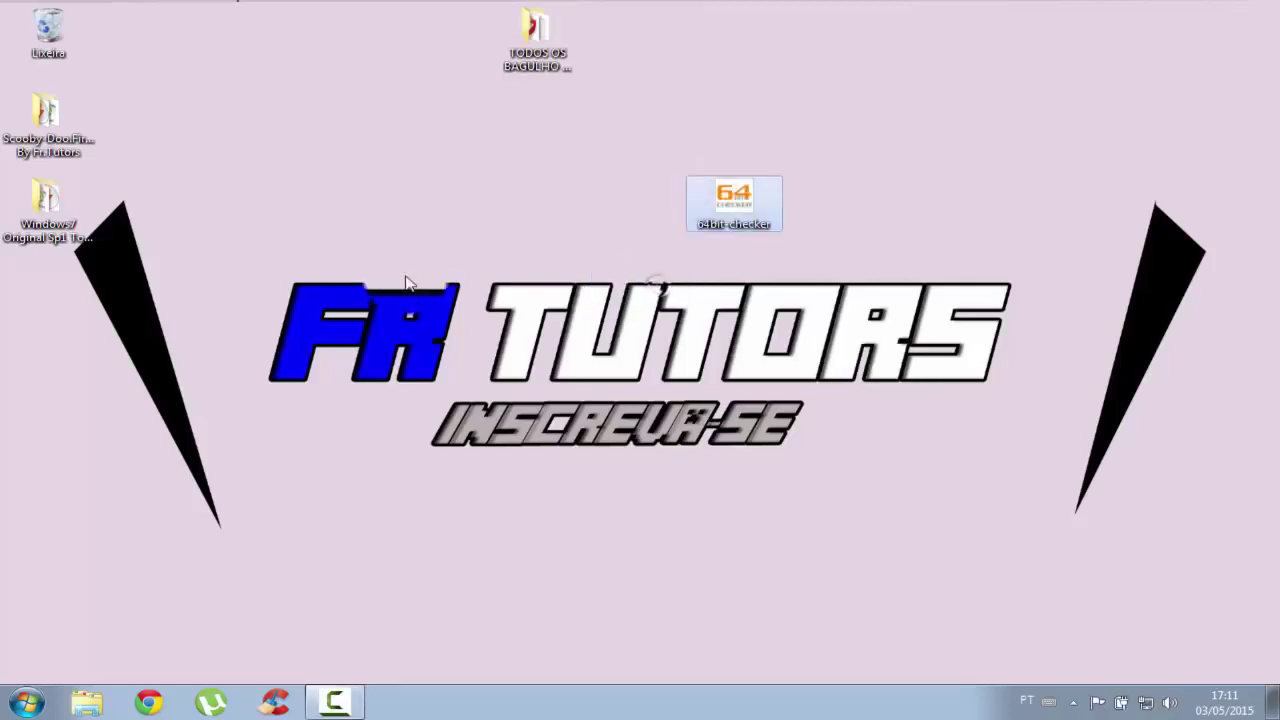
drag(409, 286, 586, 432)
drag(740, 200, 647, 280)
drag(460, 288, 780, 500)
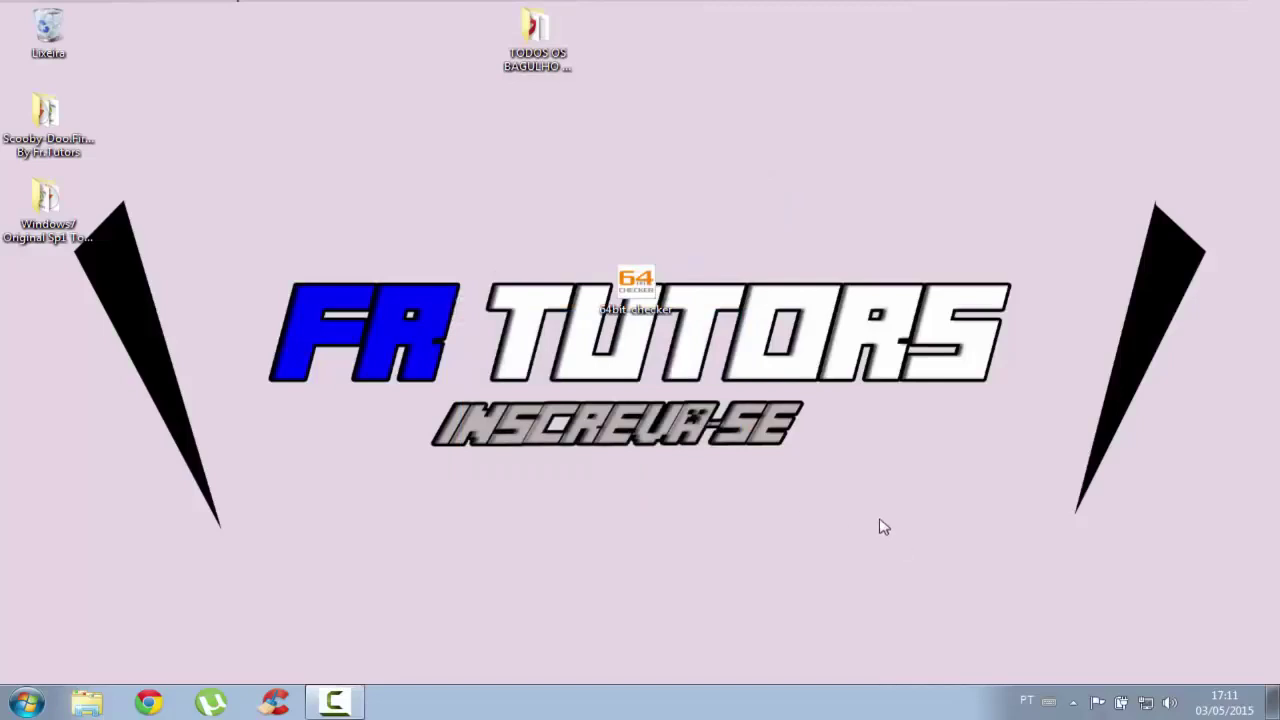
drag(636, 283, 638, 205)
drag(688, 326, 344, 522)
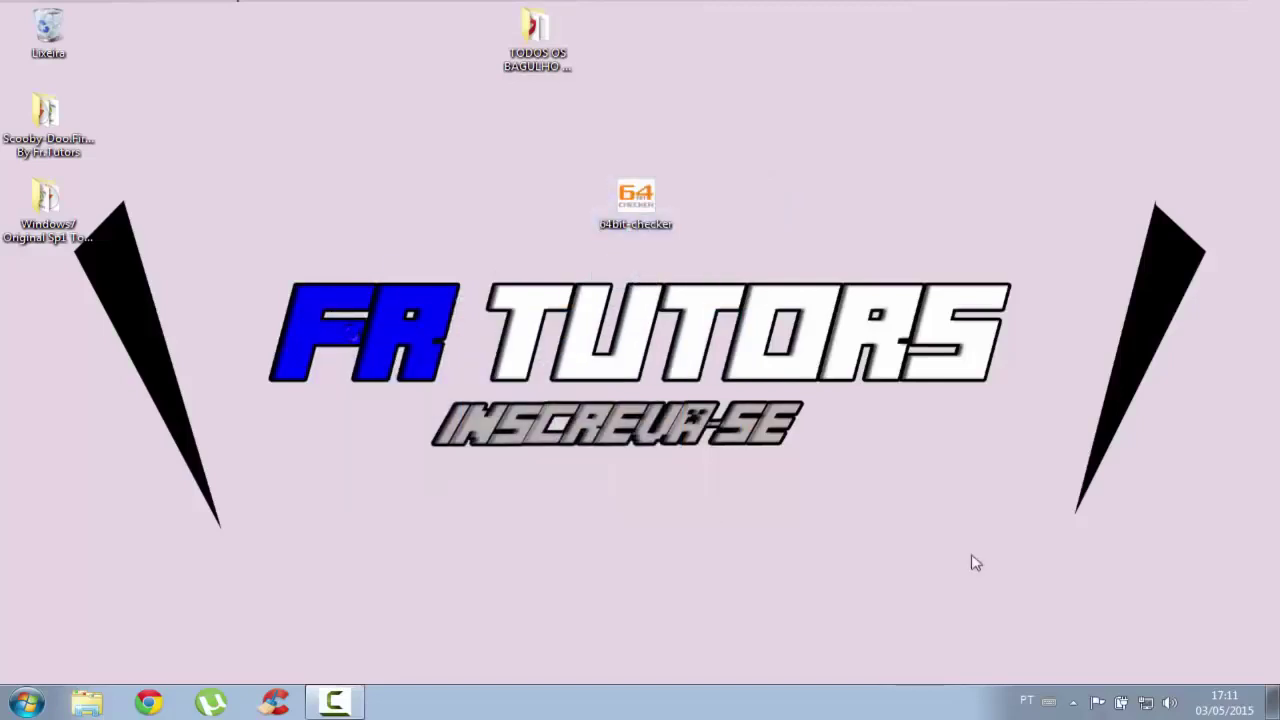
drag(1163, 532, 544, 371)
drag(263, 255, 1212, 566)
drag(936, 500, 522, 332)
drag(656, 212, 555, 290)
drag(409, 386, 700, 490)
drag(540, 285, 537, 300)
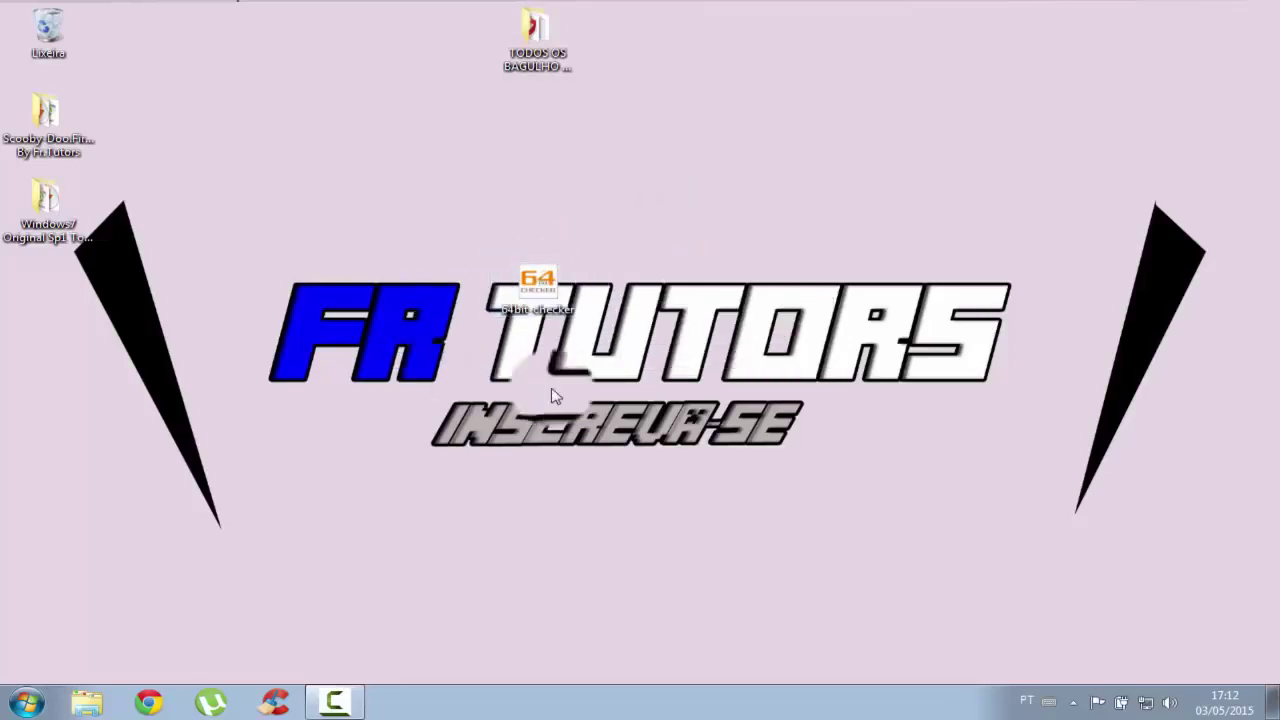
Run the 64bit-checker program from the desktop, accepting the security warning, and shift its window slightly
mouse_move(560, 285)
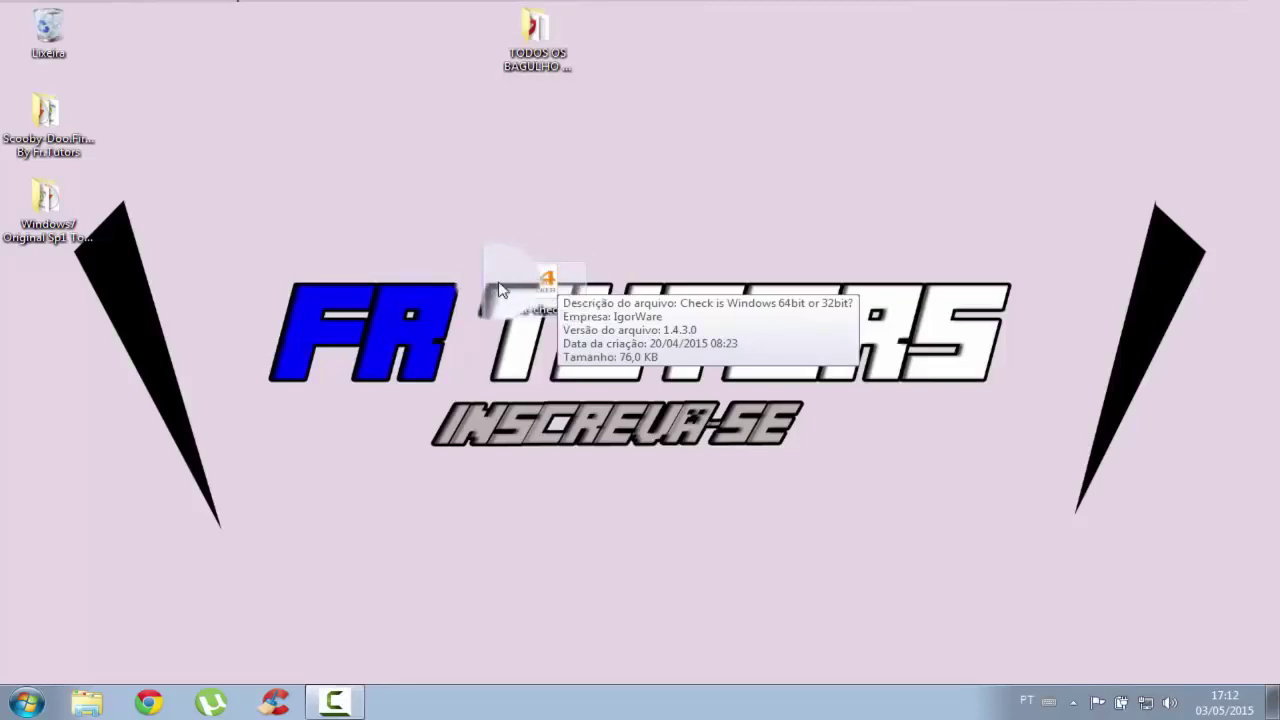
right_click(521, 284)
click(571, 245)
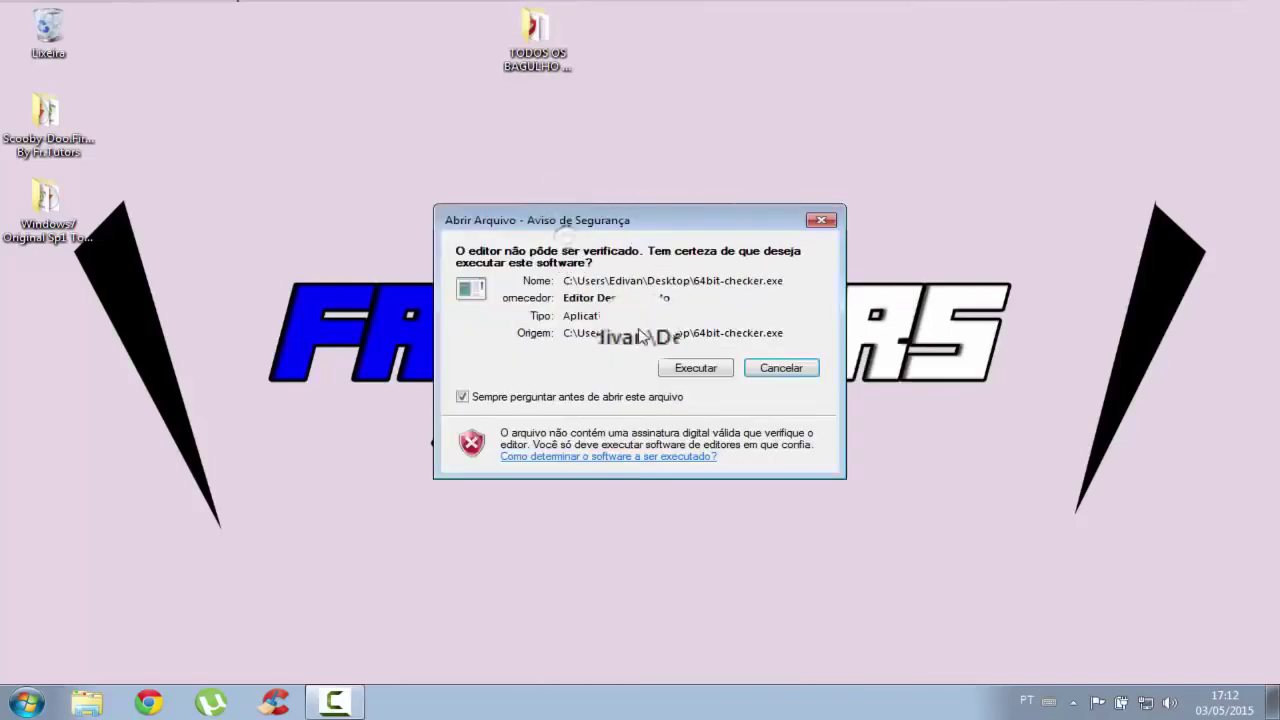
click(665, 368)
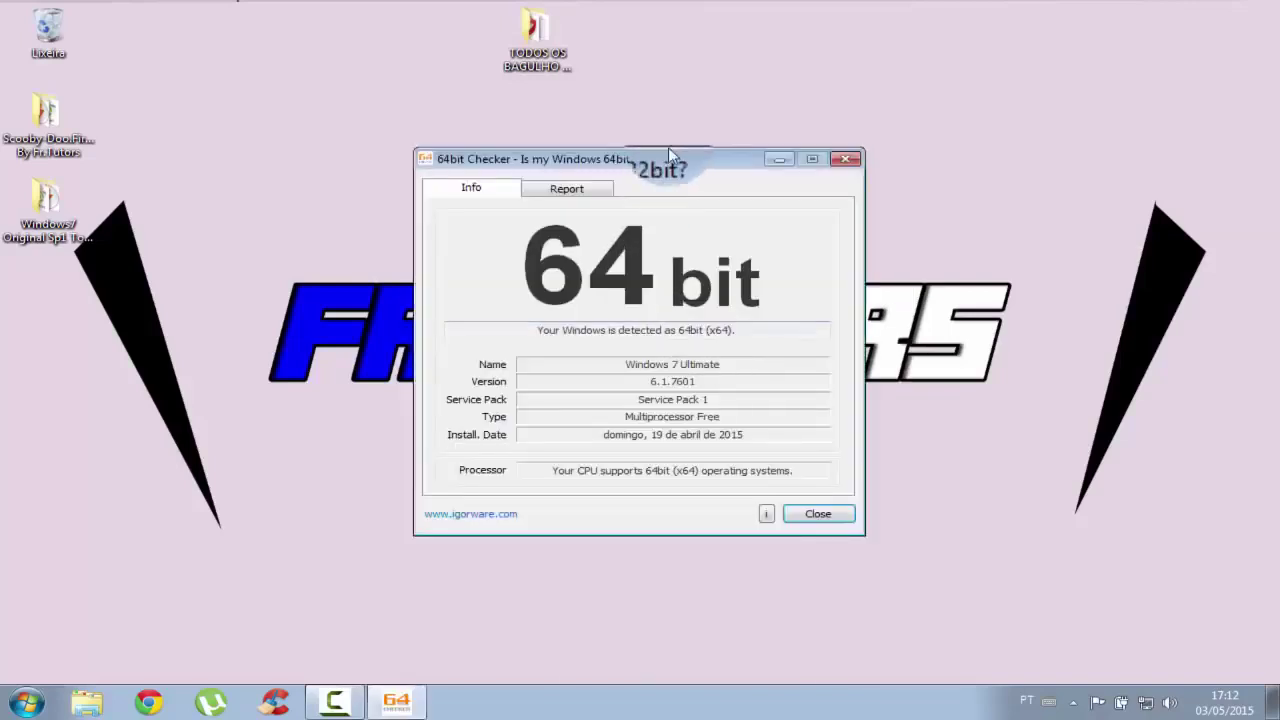
drag(673, 165, 655, 163)
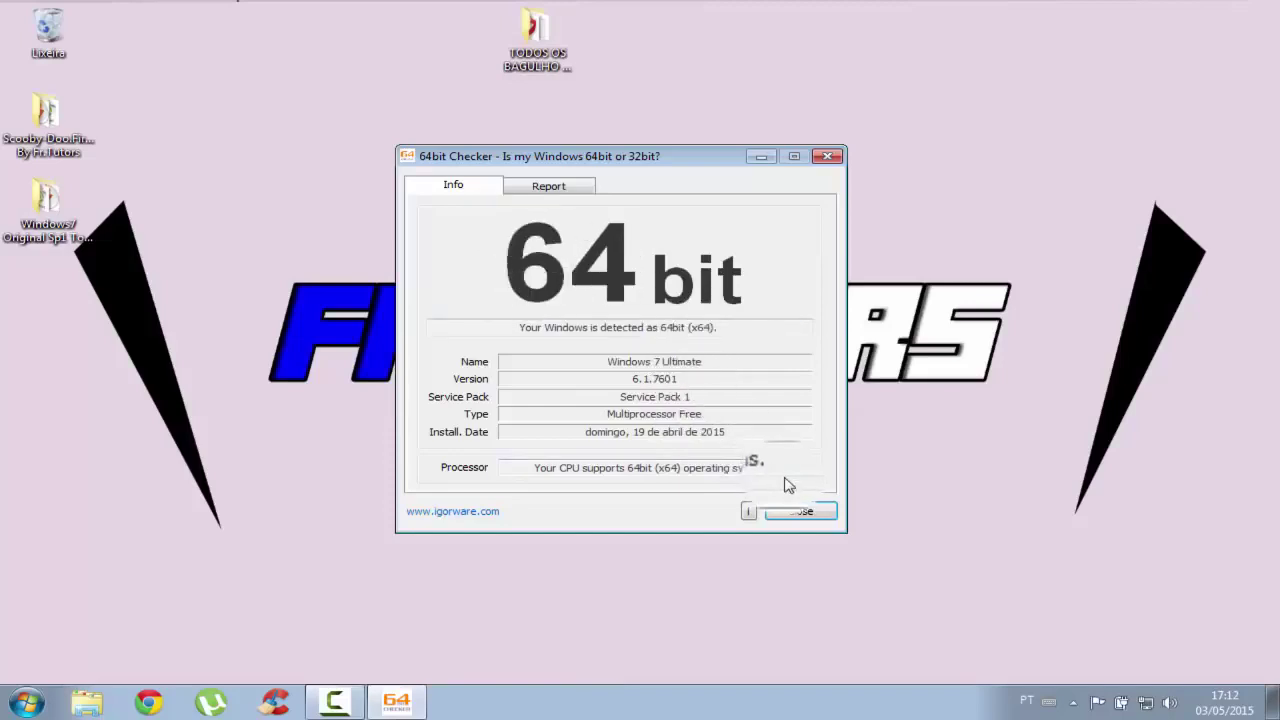
Check the processor's 64-bit support in 64bit Checker and close the program
drag(778, 467, 576, 467)
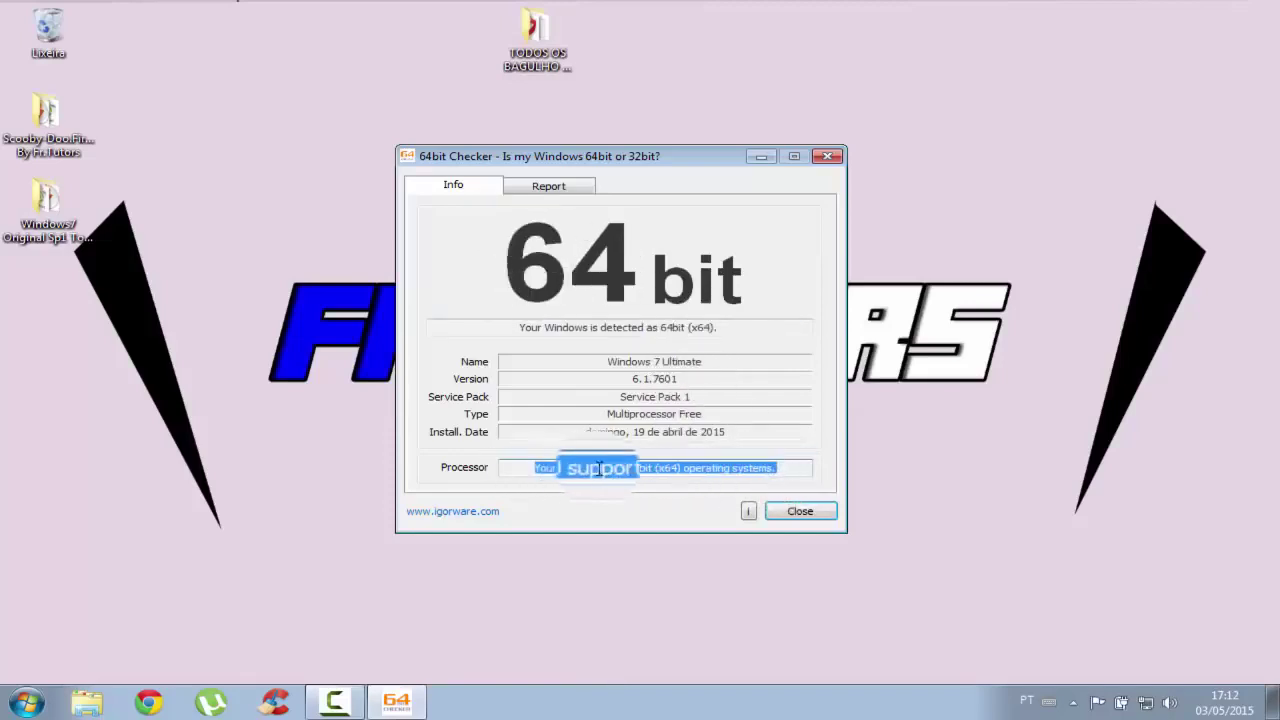
click(676, 468)
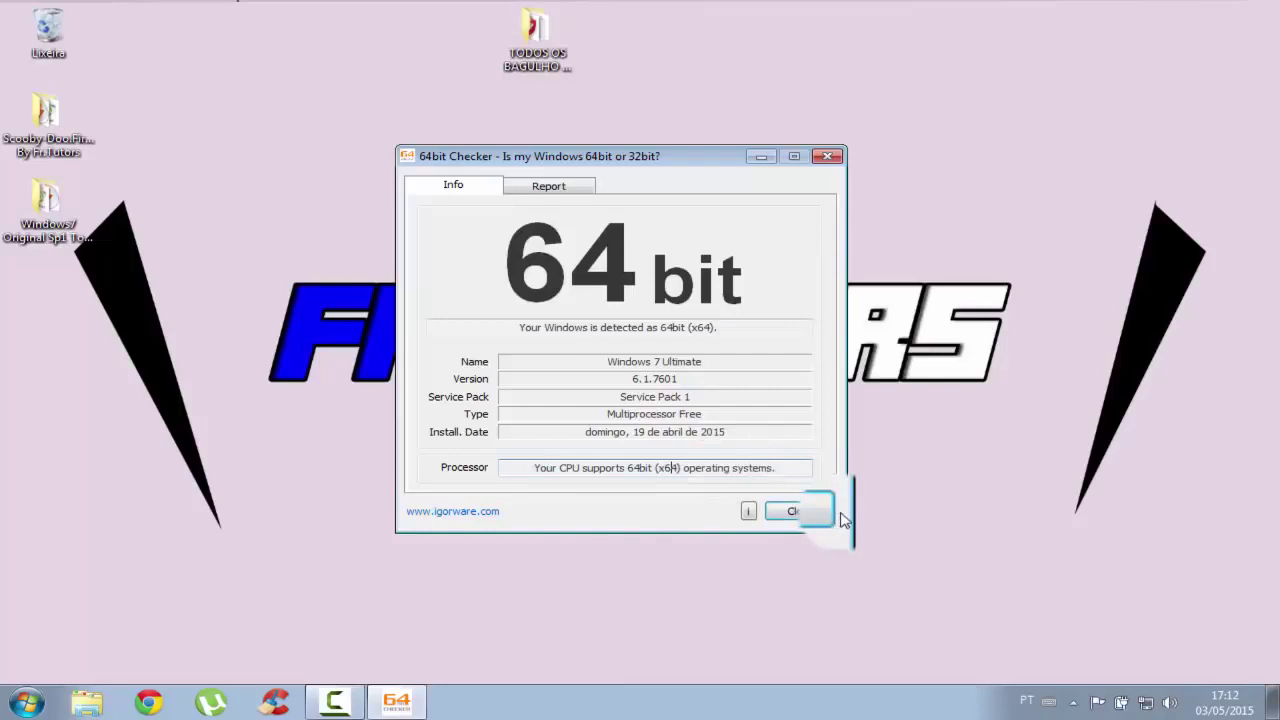
click(800, 511)
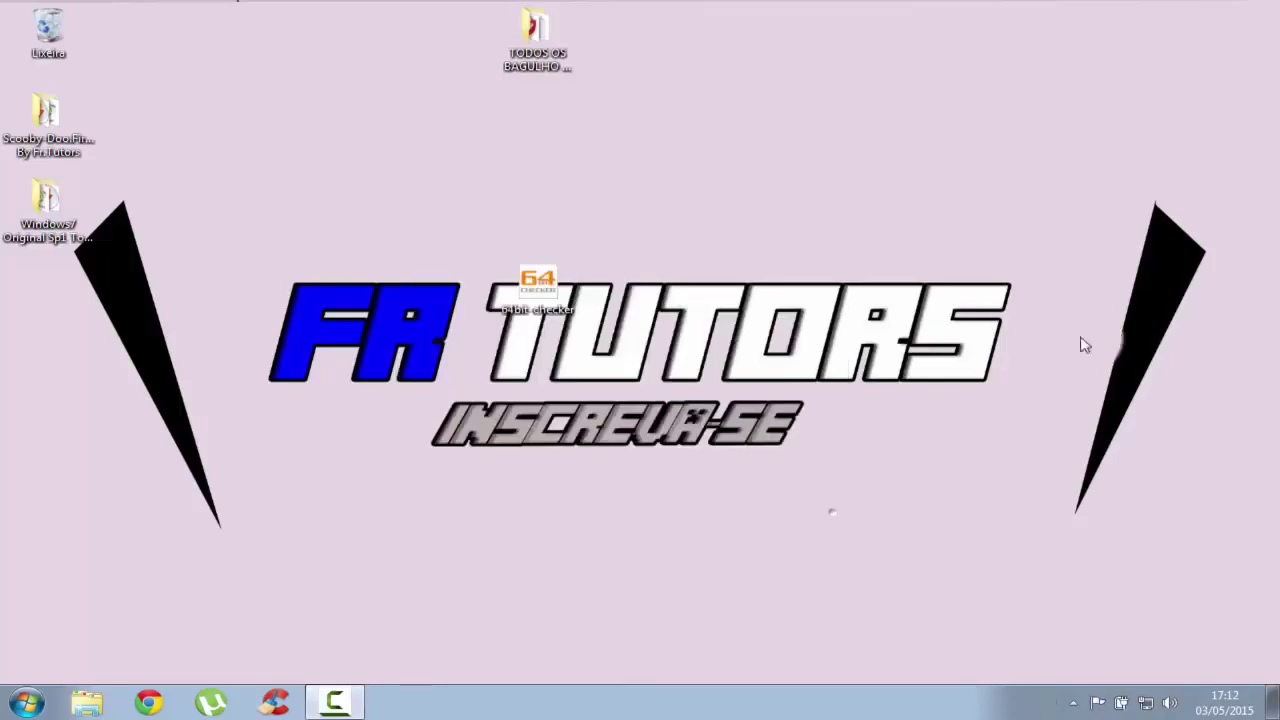
Move the 64bit-checker icon aside on the desktop and open the "Windows7 Original Sp1 Todas As Versões Completo" folder
drag(1189, 314, 848, 86)
drag(531, 271, 832, 118)
drag(27, 203, 60, 240)
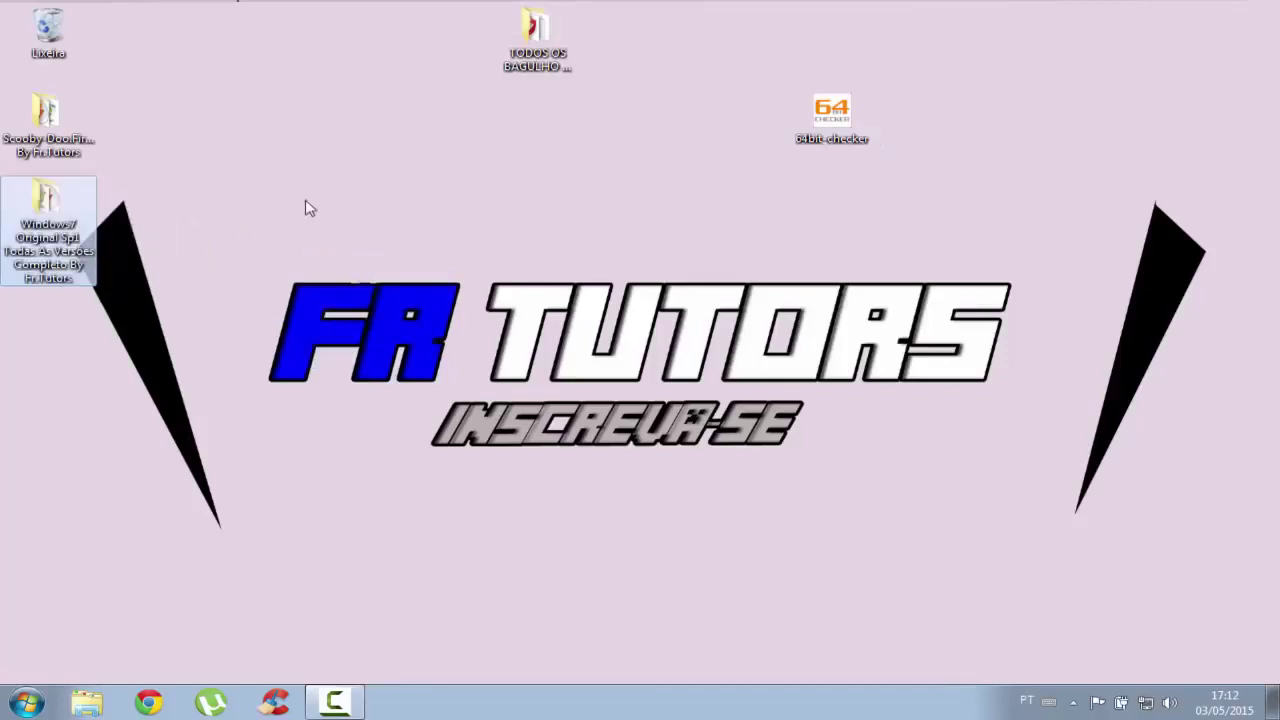
right_click(90, 212)
click(120, 234)
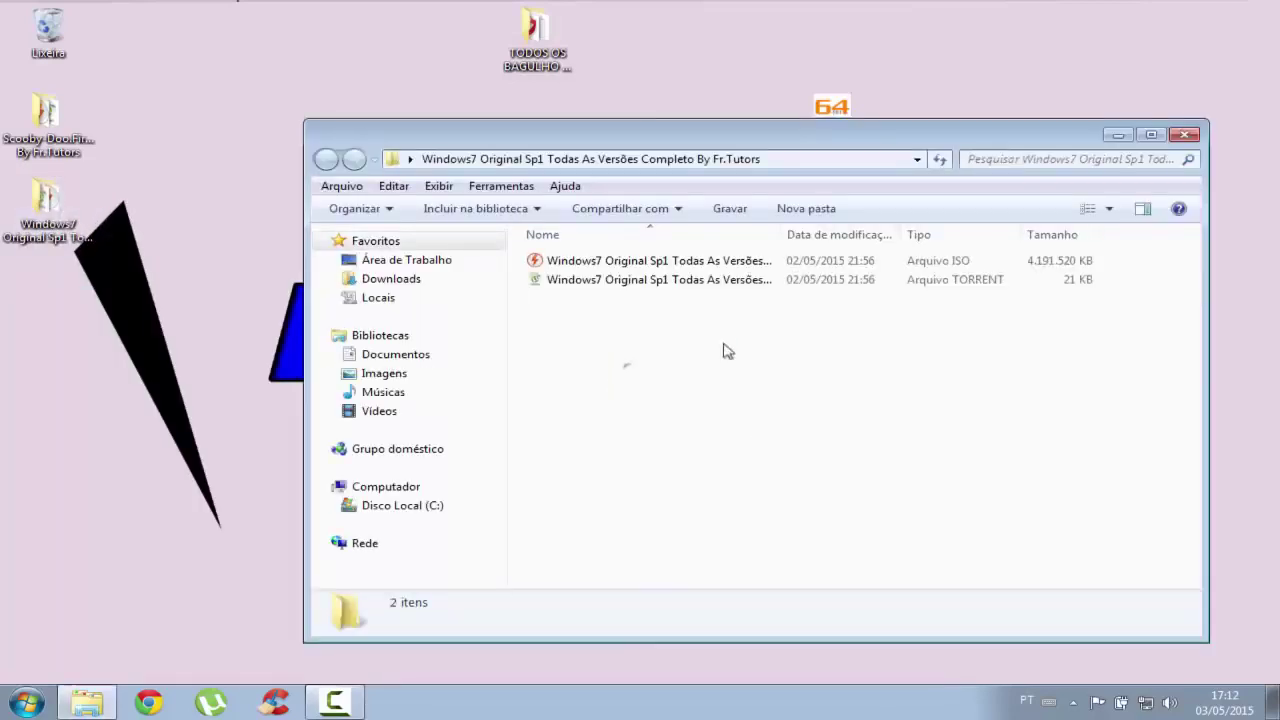
Open the folder's TORRENT file in µTorrent and decline loading the trackers from it
right_click(650, 280)
click(704, 289)
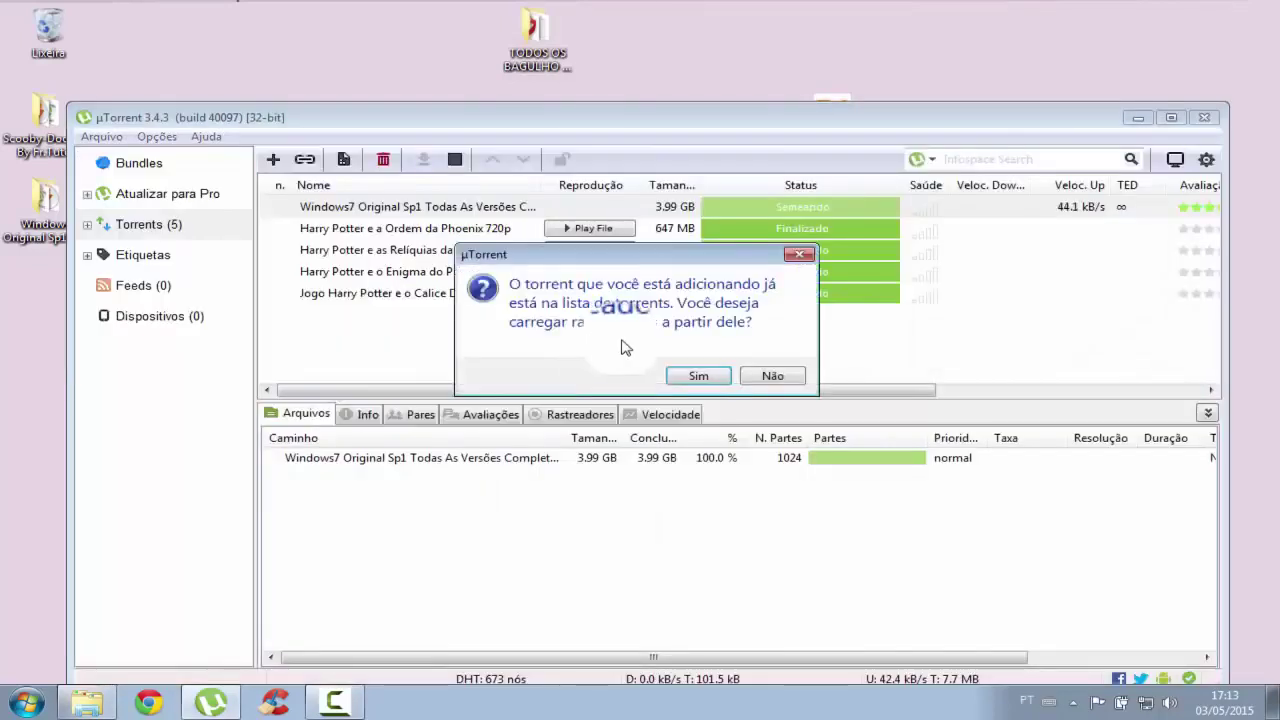
click(767, 379)
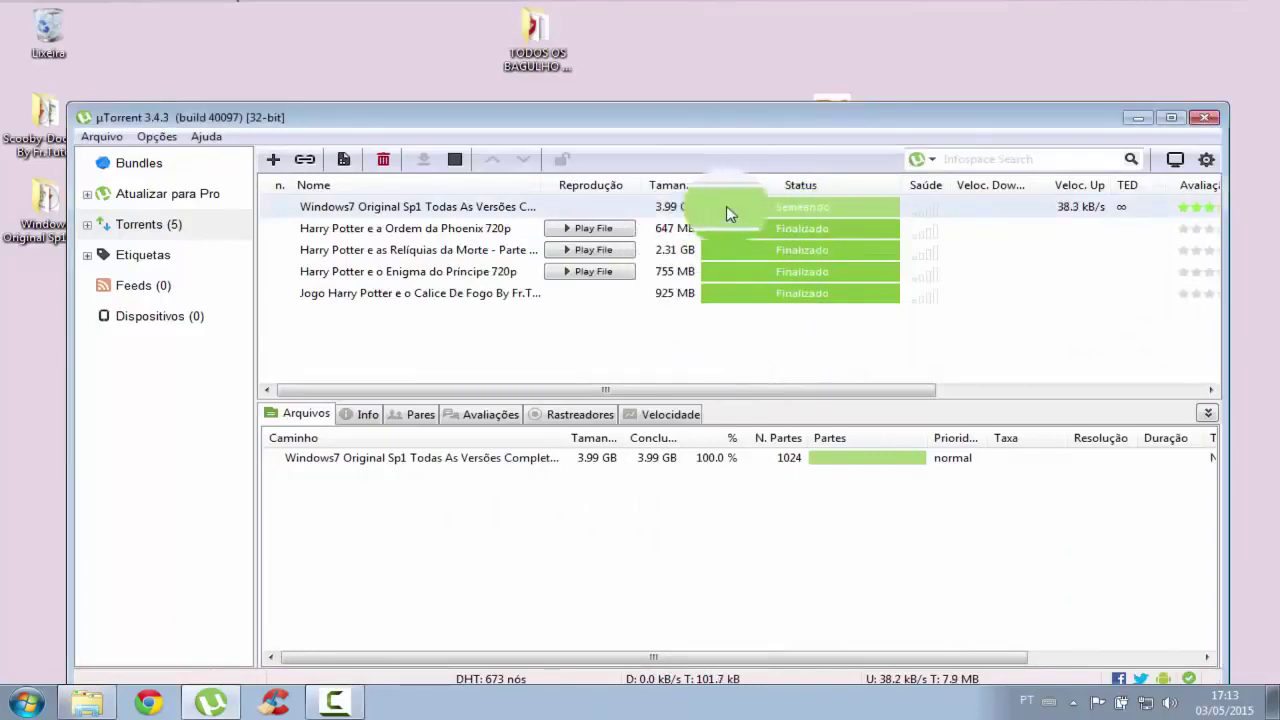
Examine the Windows7 torrent's peers, files, size and seeding status in µTorrent, and close its window
click(419, 414)
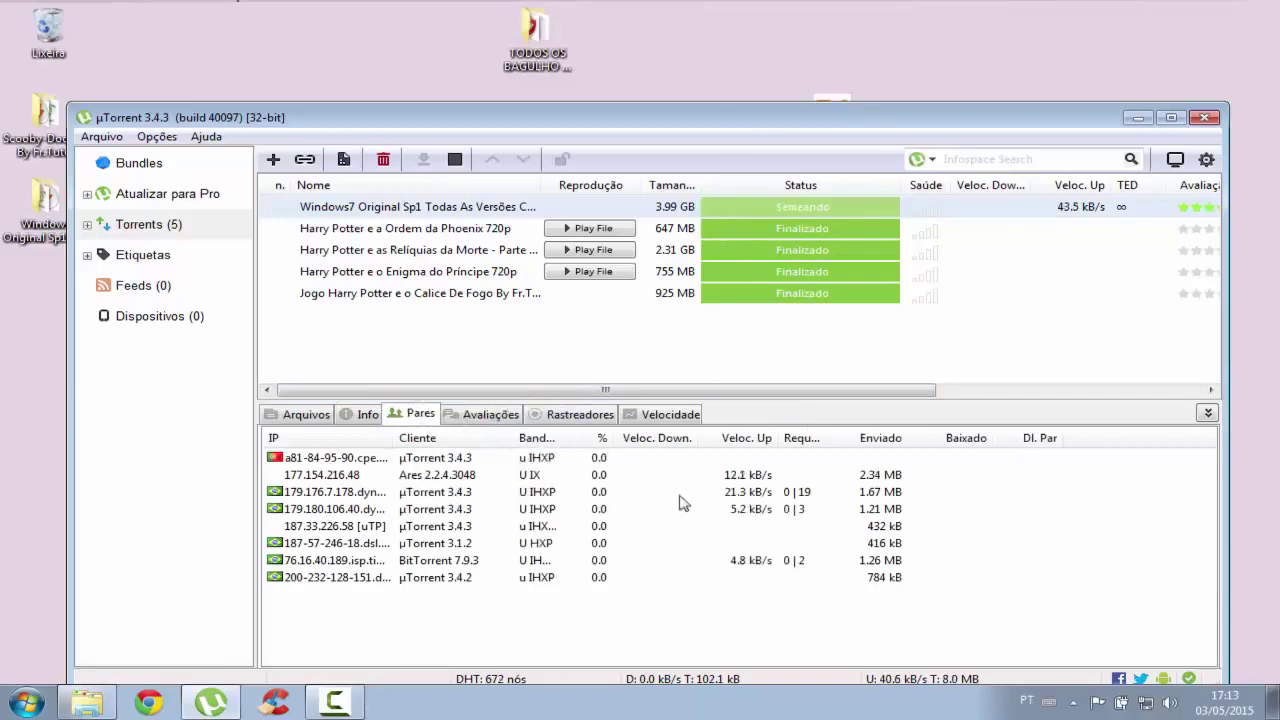
click(300, 414)
click(538, 182)
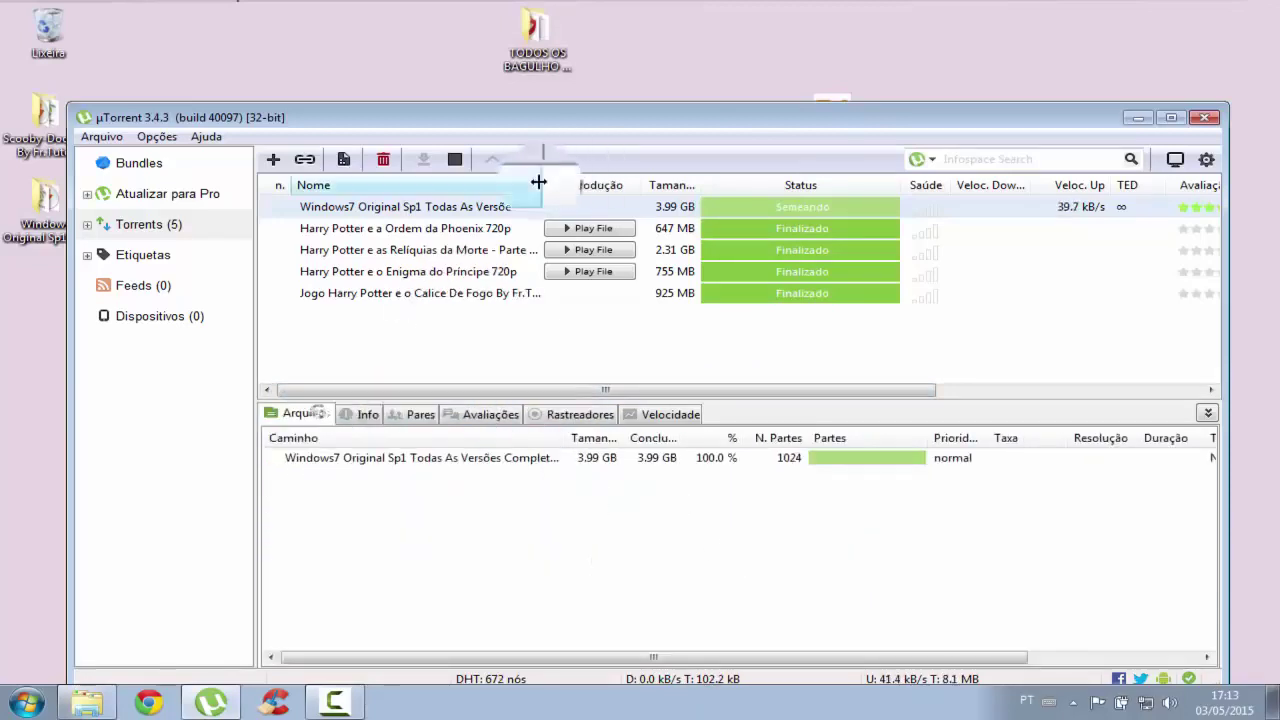
click(486, 206)
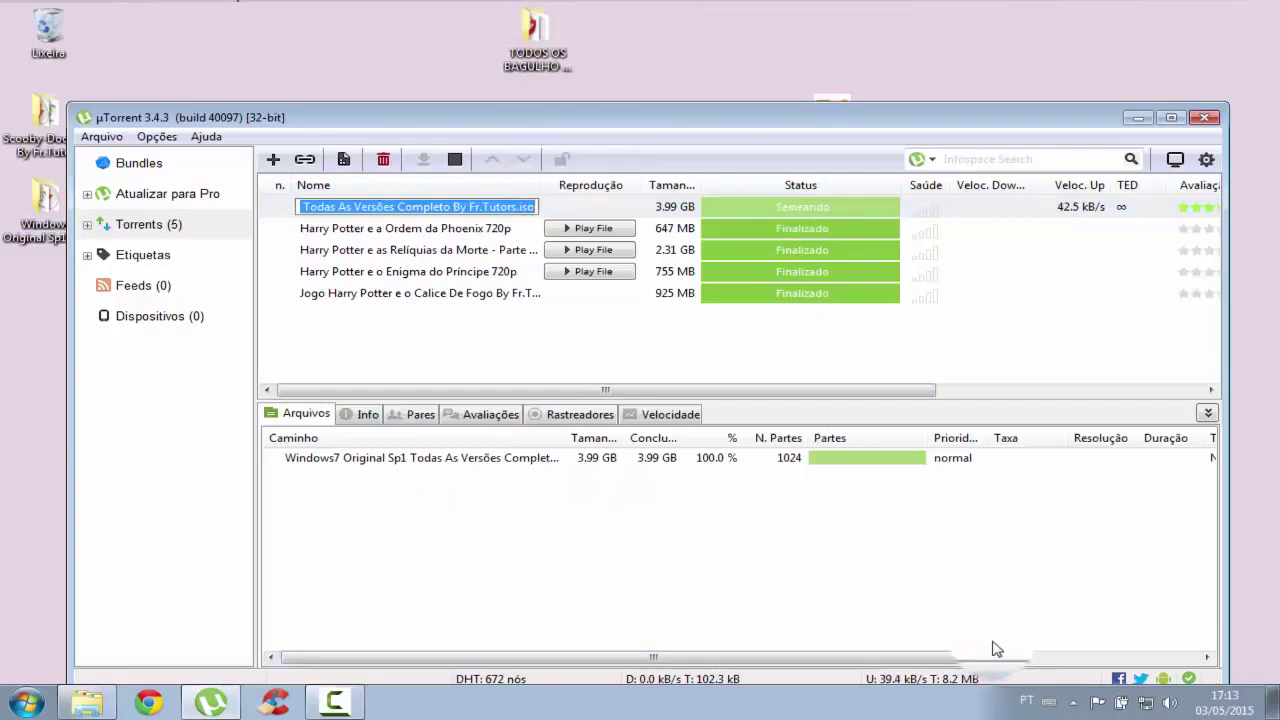
click(700, 211)
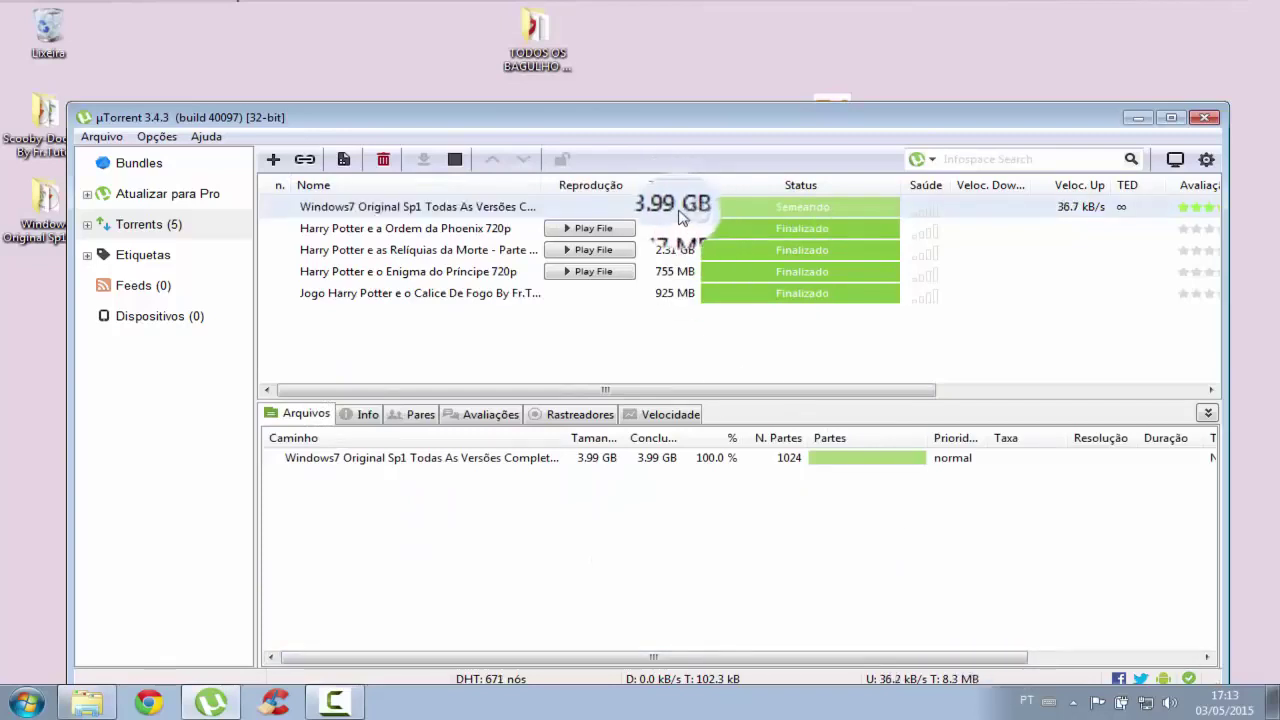
right_click(679, 212)
click(614, 387)
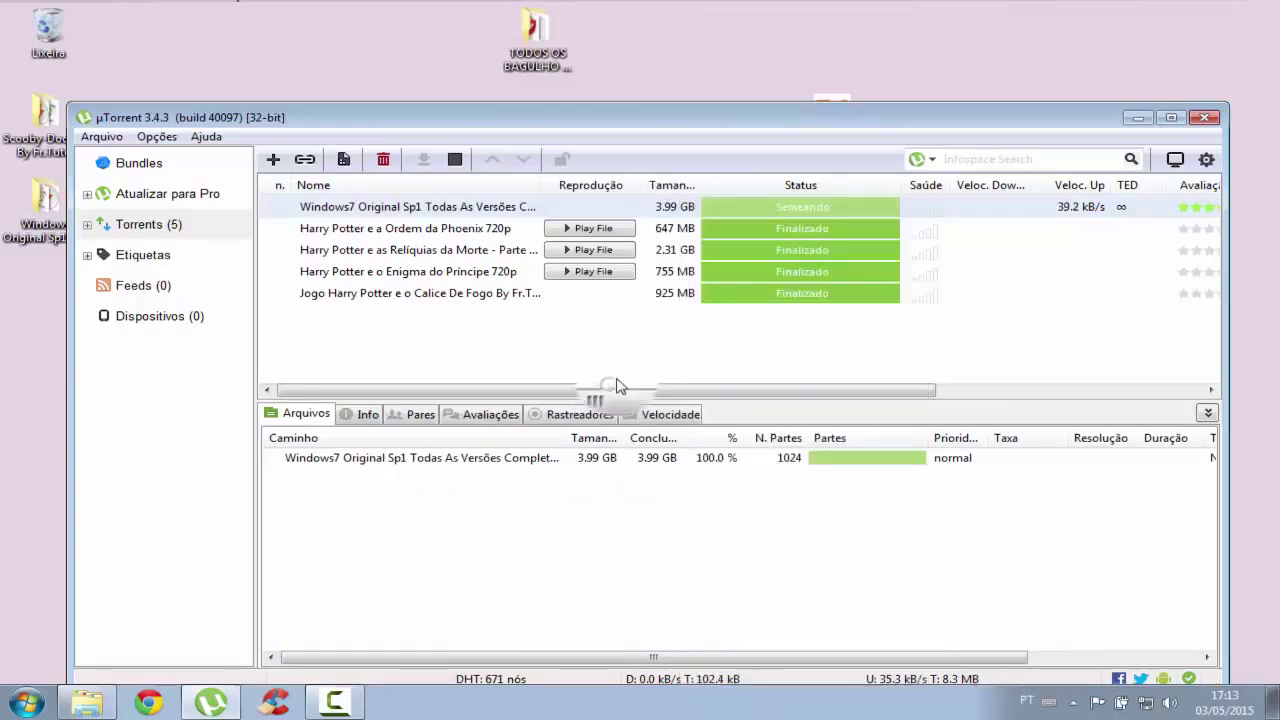
click(763, 206)
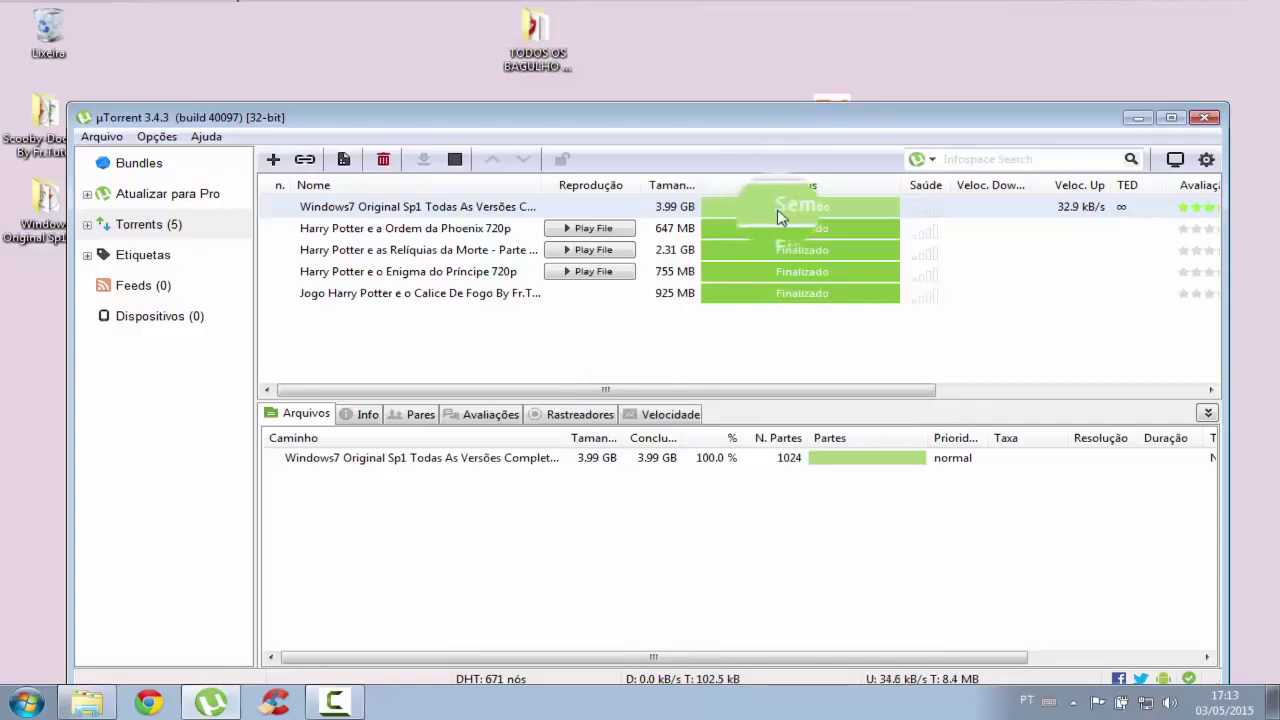
drag(749, 391, 765, 391)
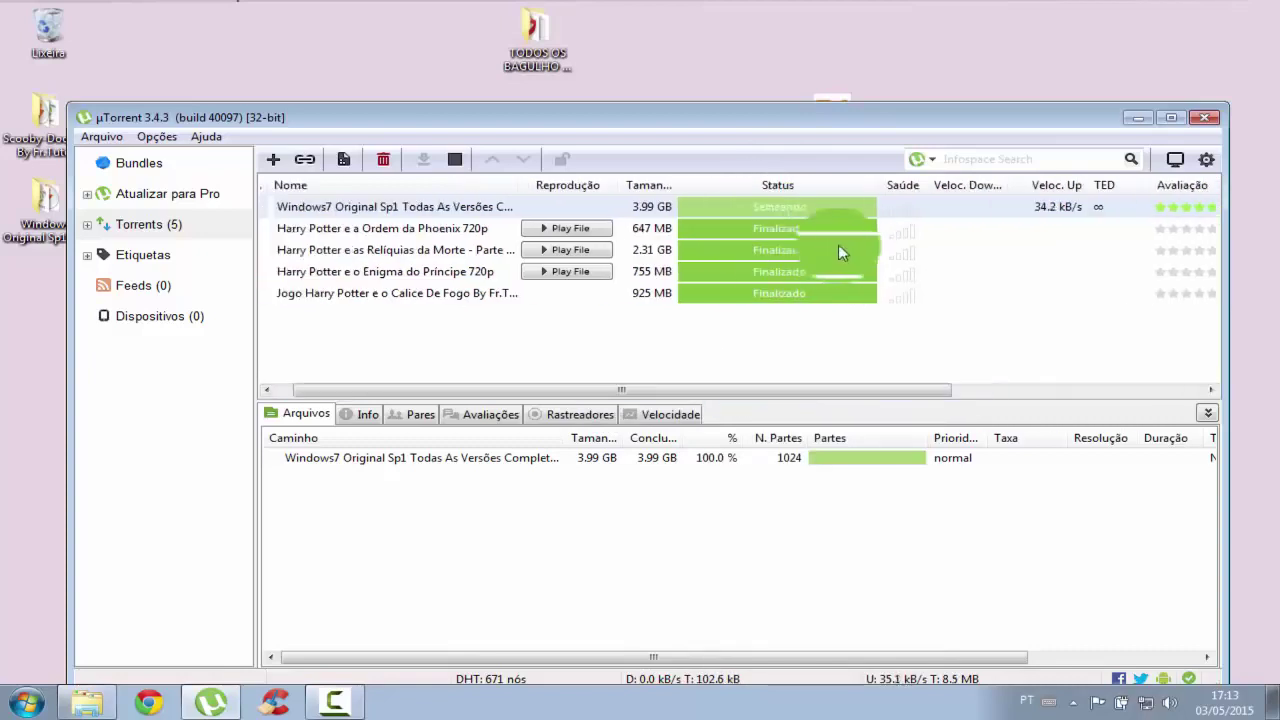
drag(980, 185, 1000, 188)
click(1204, 117)
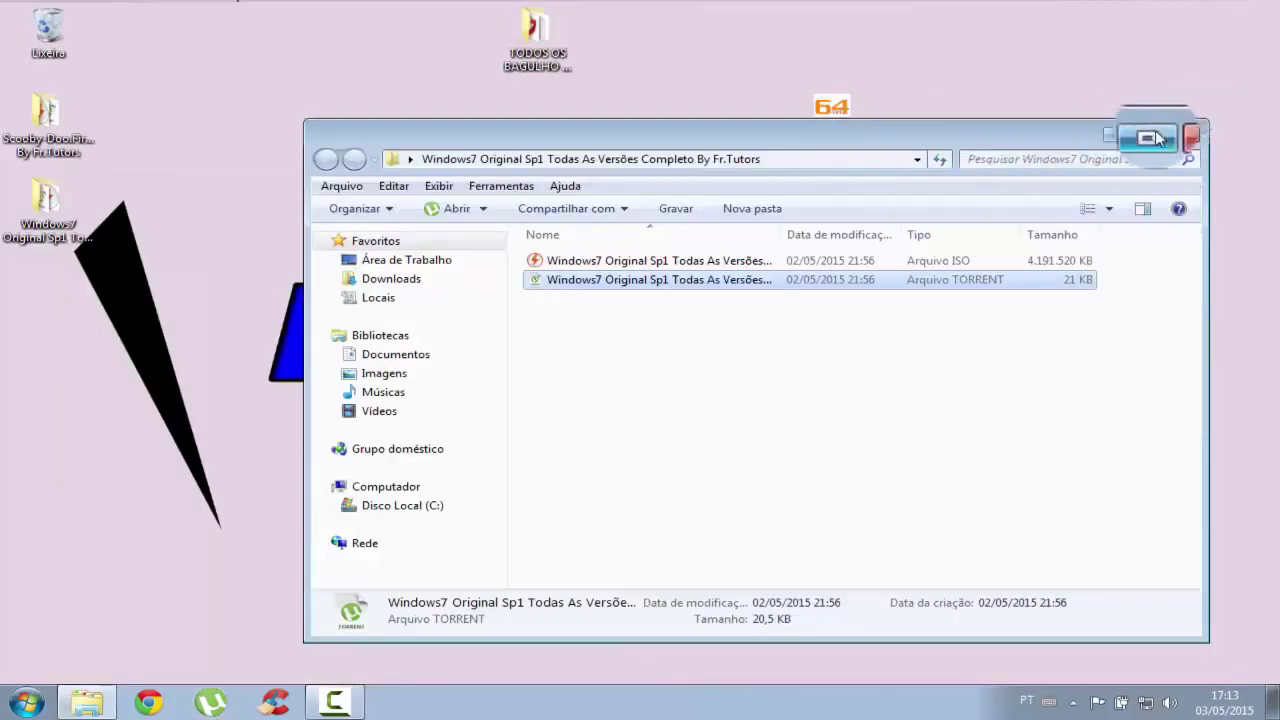
Open the Windows 7 ISO file with WinRAR to view the setup files it contains, and close the archive window
click(662, 261)
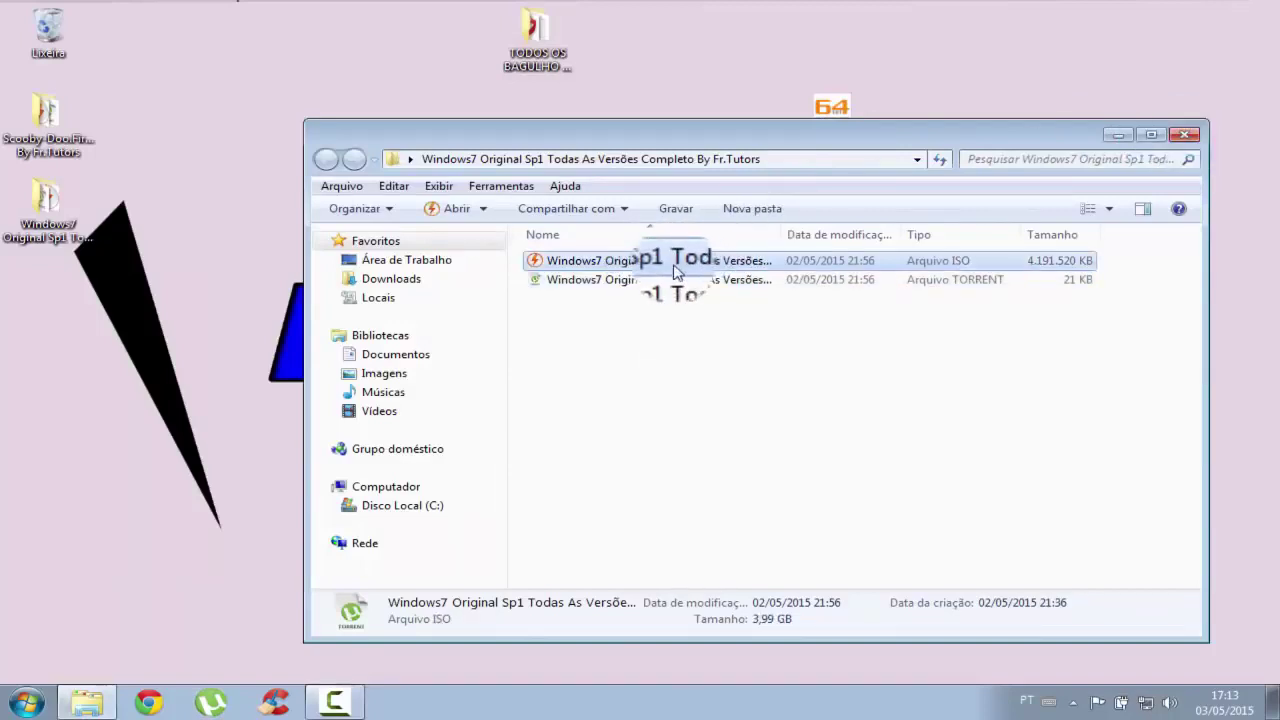
right_click(671, 264)
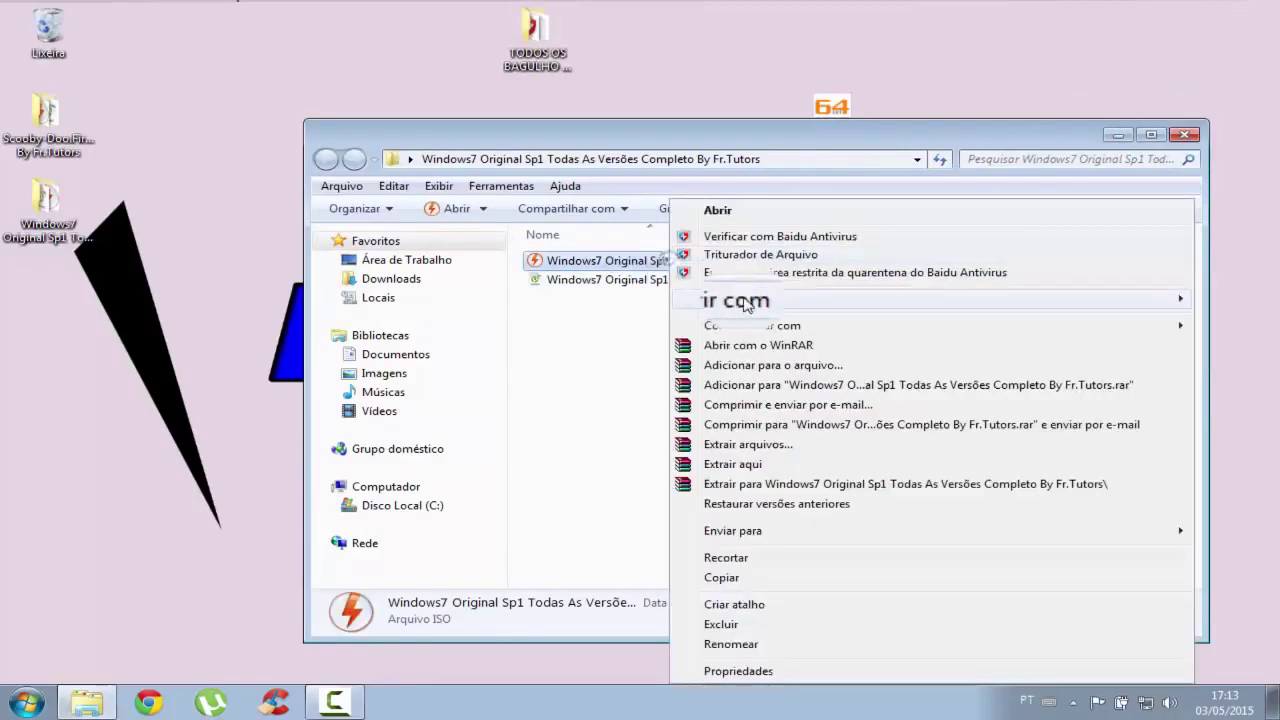
click(742, 347)
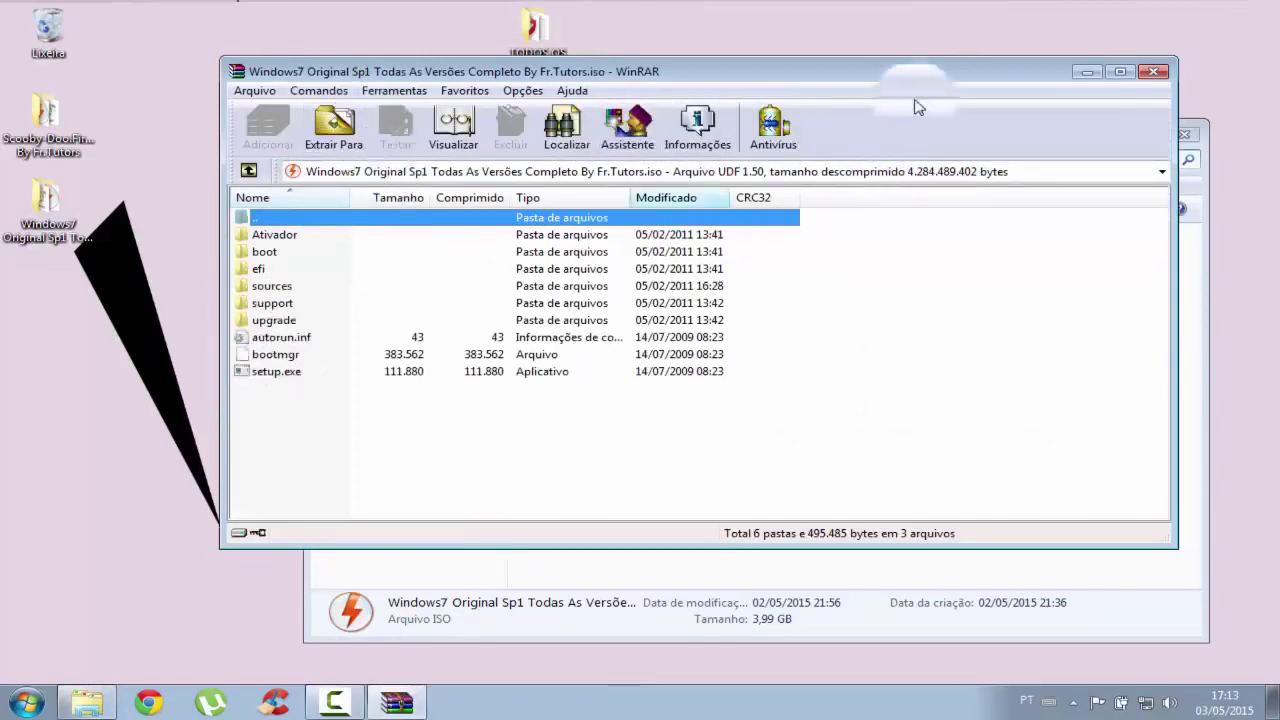
click(1153, 71)
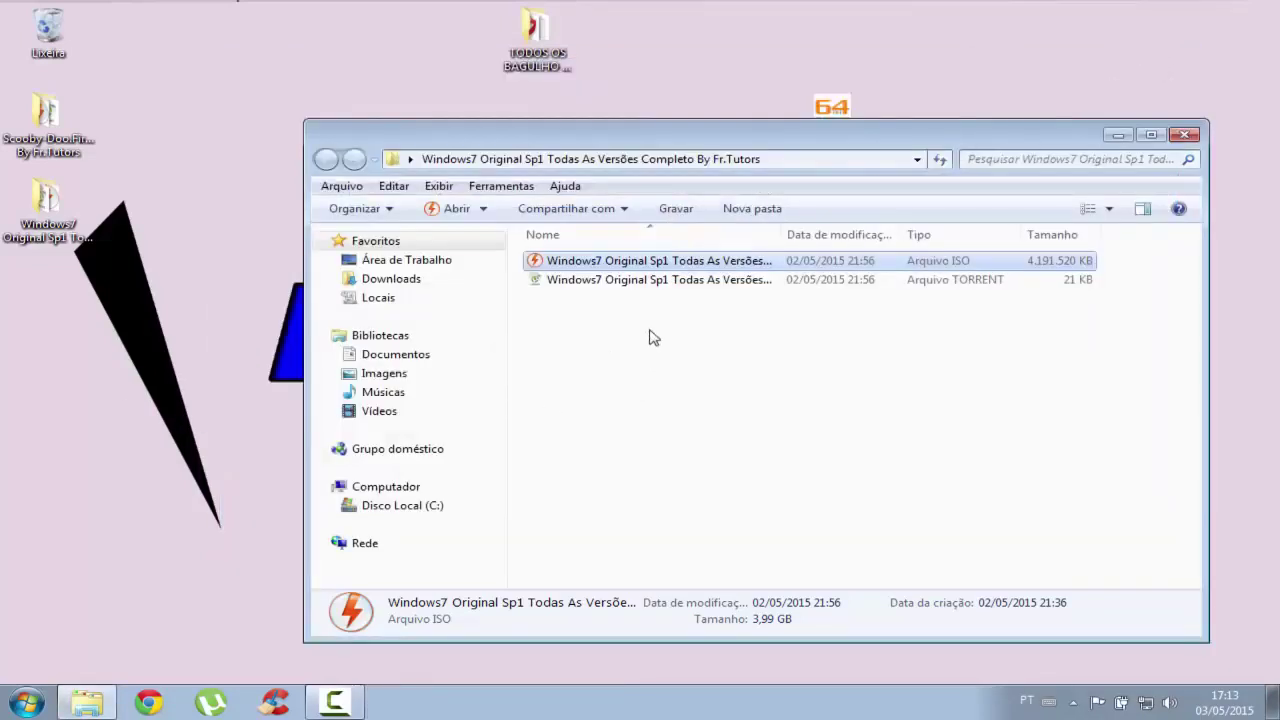
Open the Windows 7 ISO file with its default program to mount it as a virtual disc, and close the folder window
click(648, 333)
right_click(697, 261)
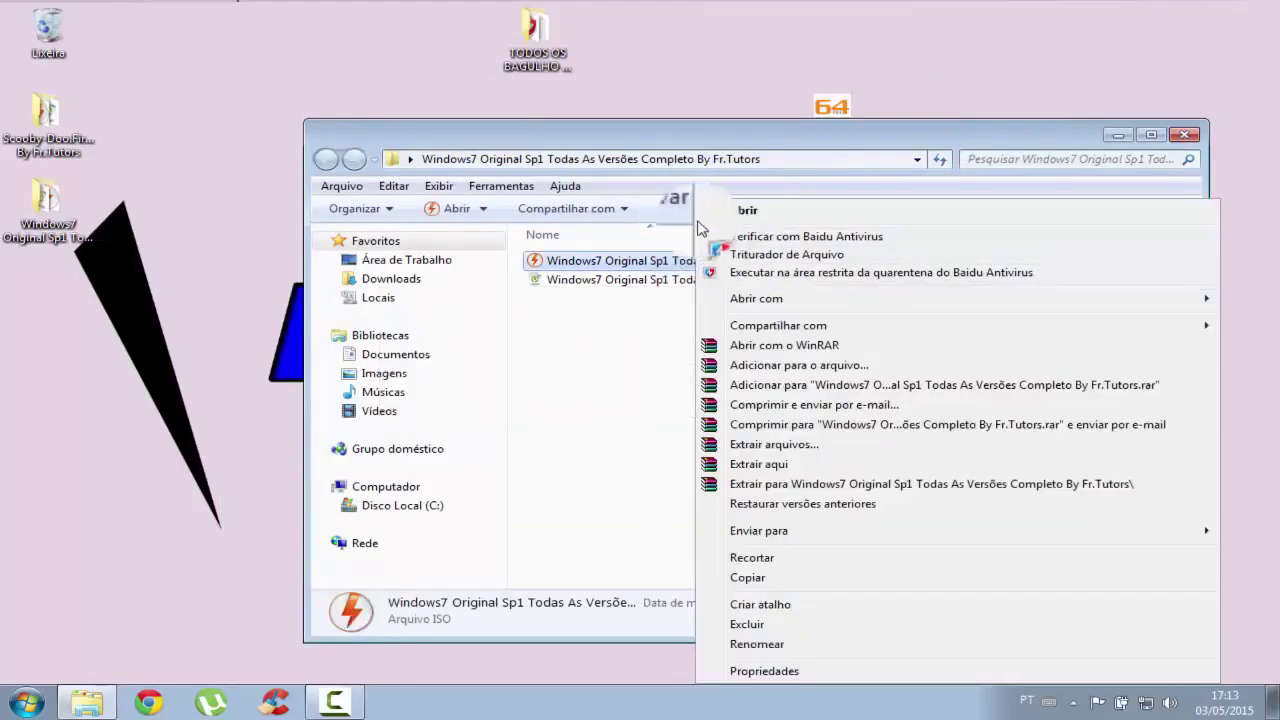
click(634, 340)
right_click(655, 261)
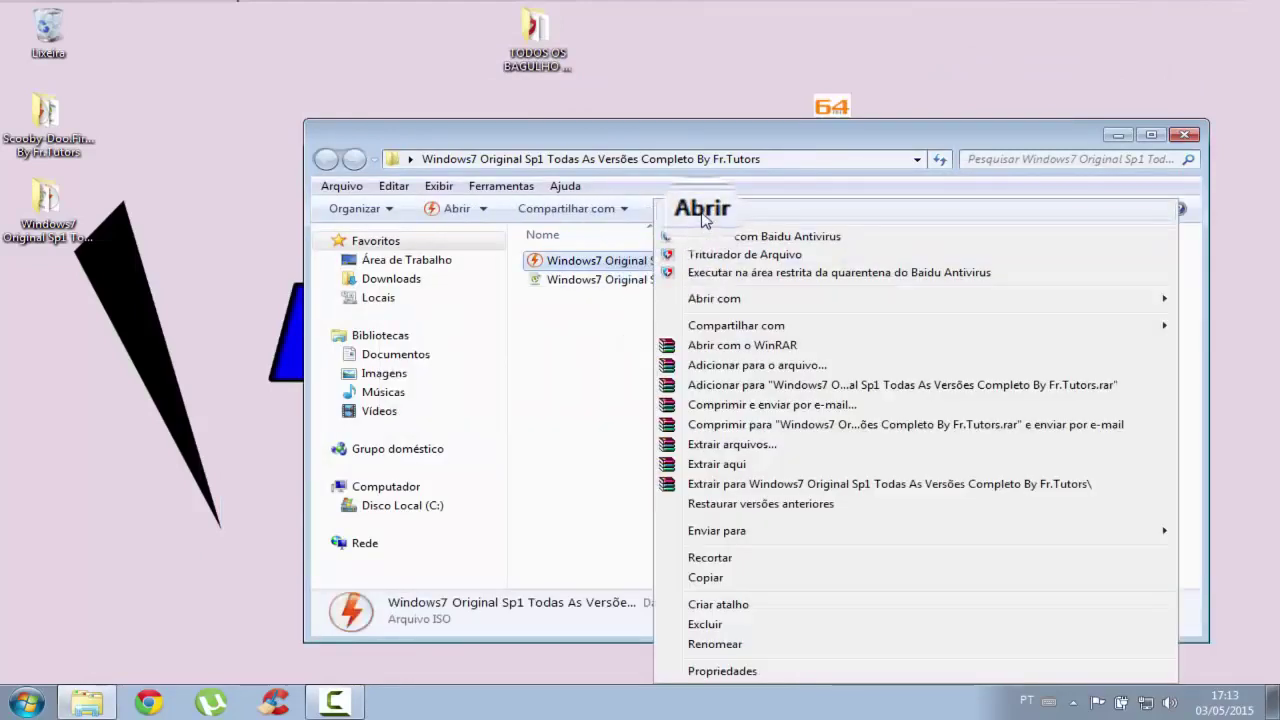
drag(600, 261, 670, 383)
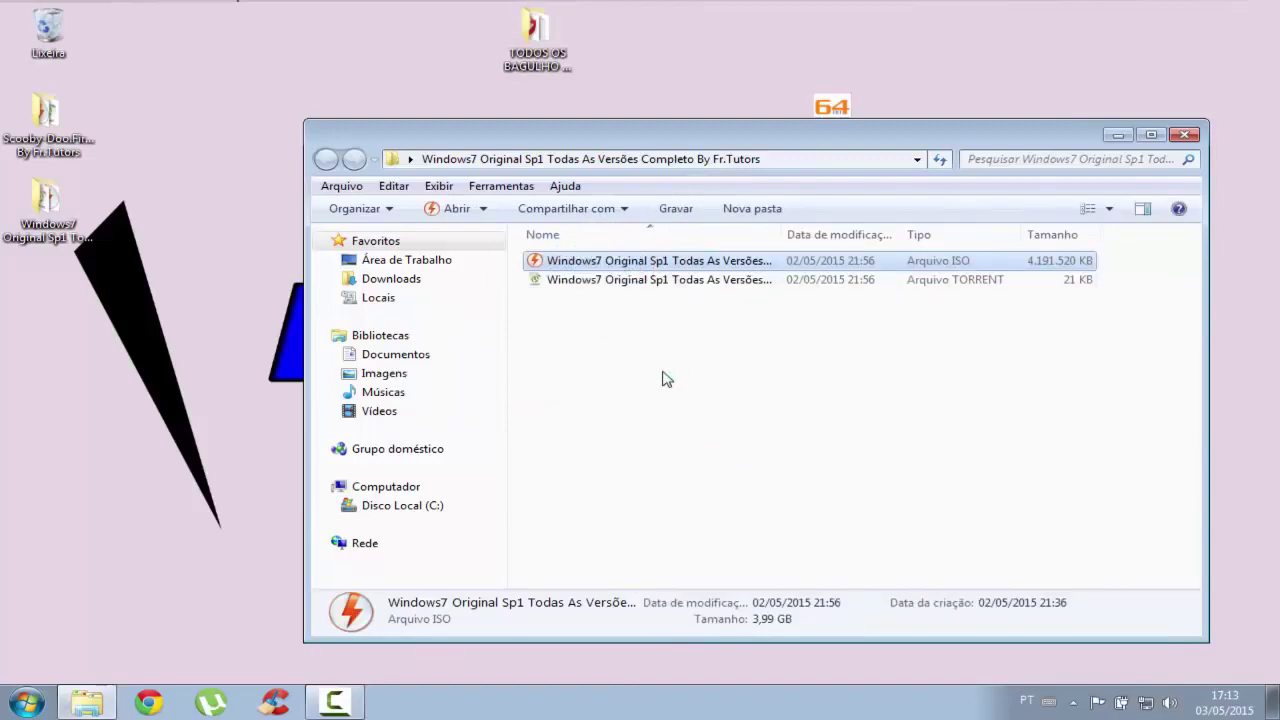
click(1183, 134)
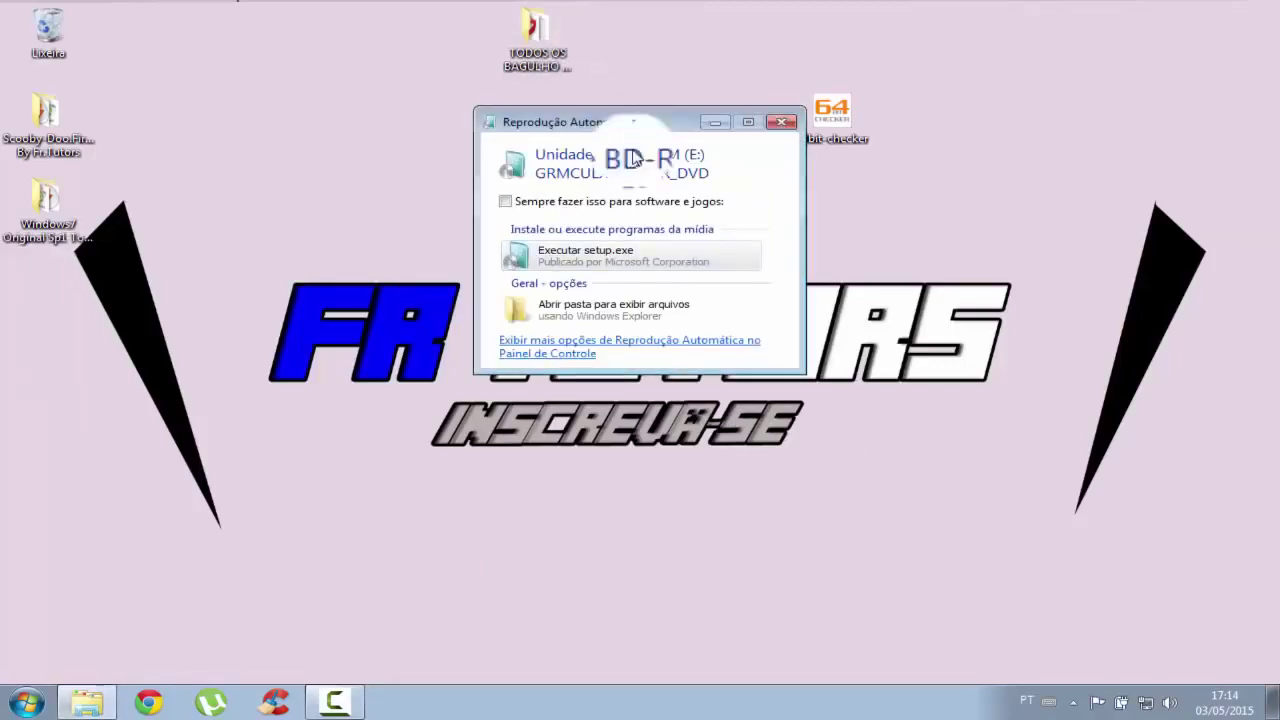
Run setup.exe from the mounted Windows 7 disc's AutoPlay options
drag(600, 121, 665, 170)
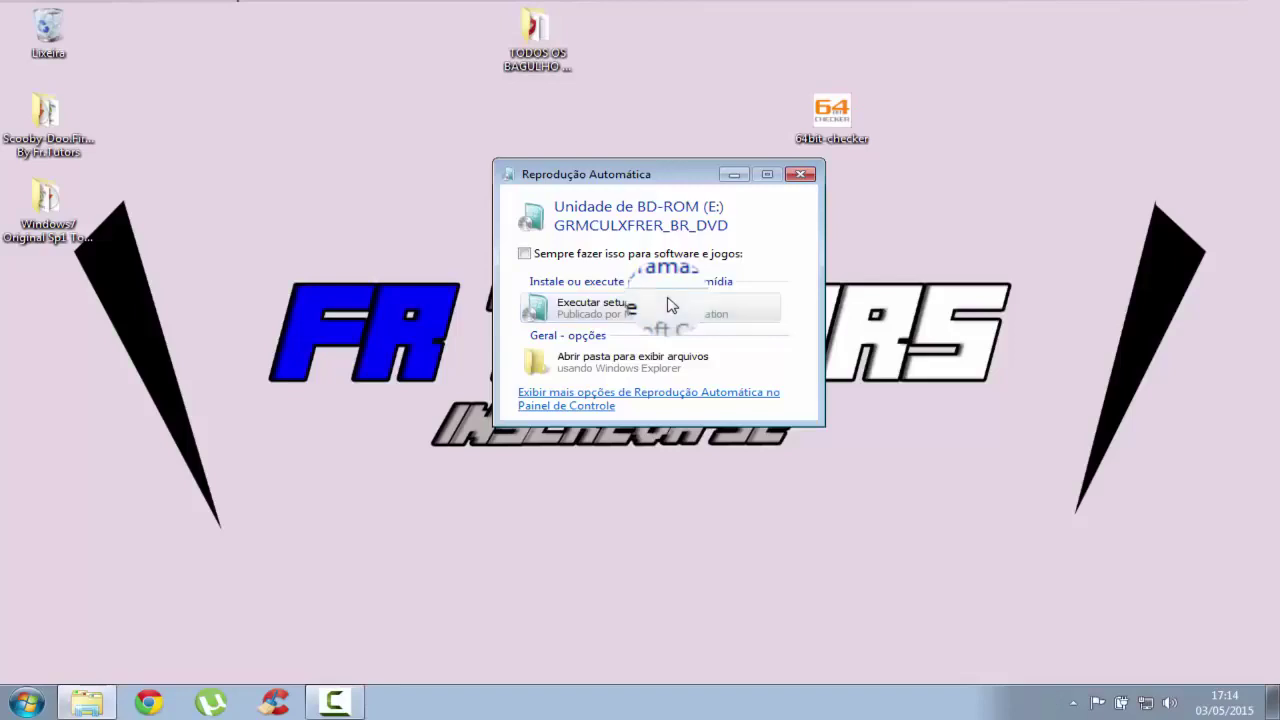
click(670, 305)
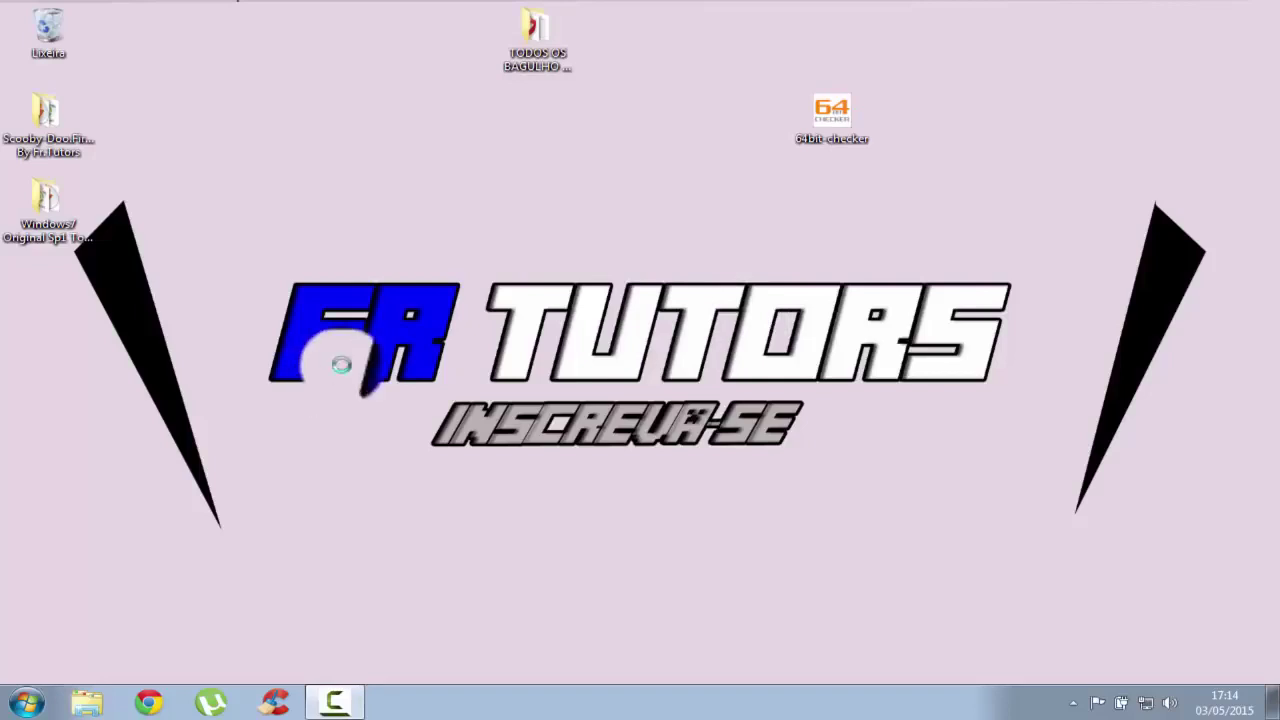
click(870, 151)
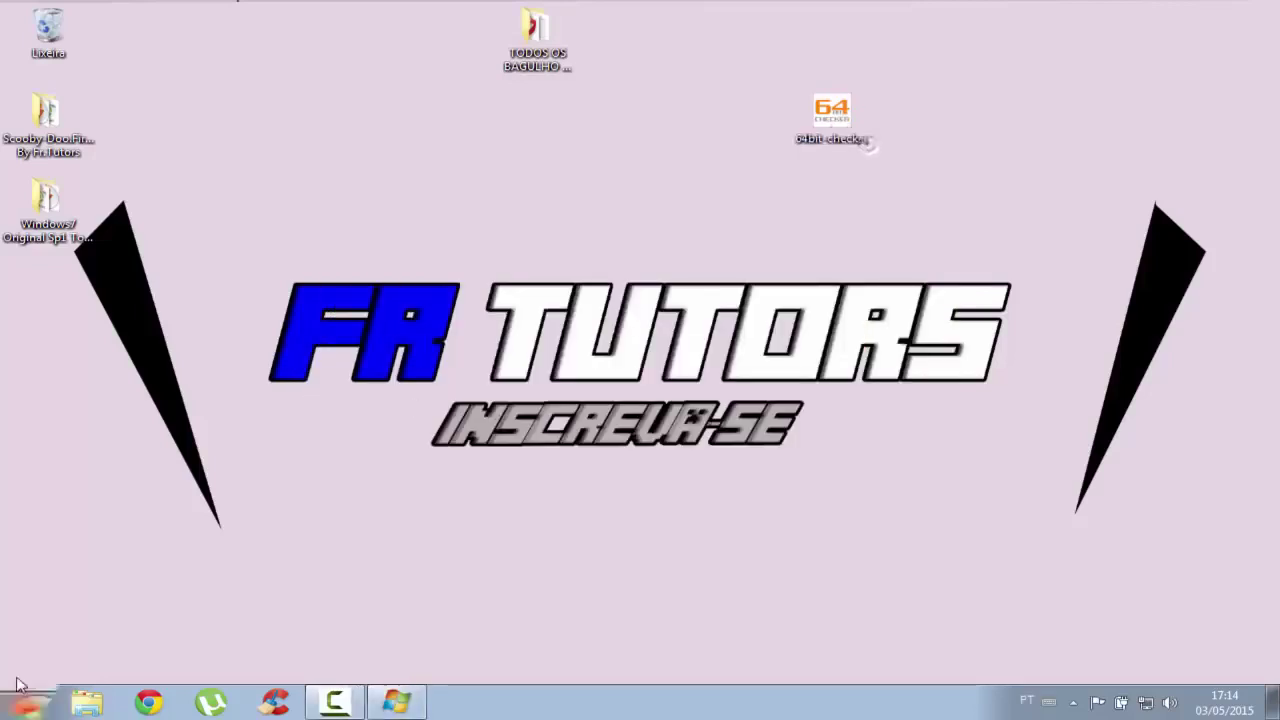
Create a new folder named Windows.old in Disco Local (C:)
click(27, 703)
right_click(329, 500)
click(385, 505)
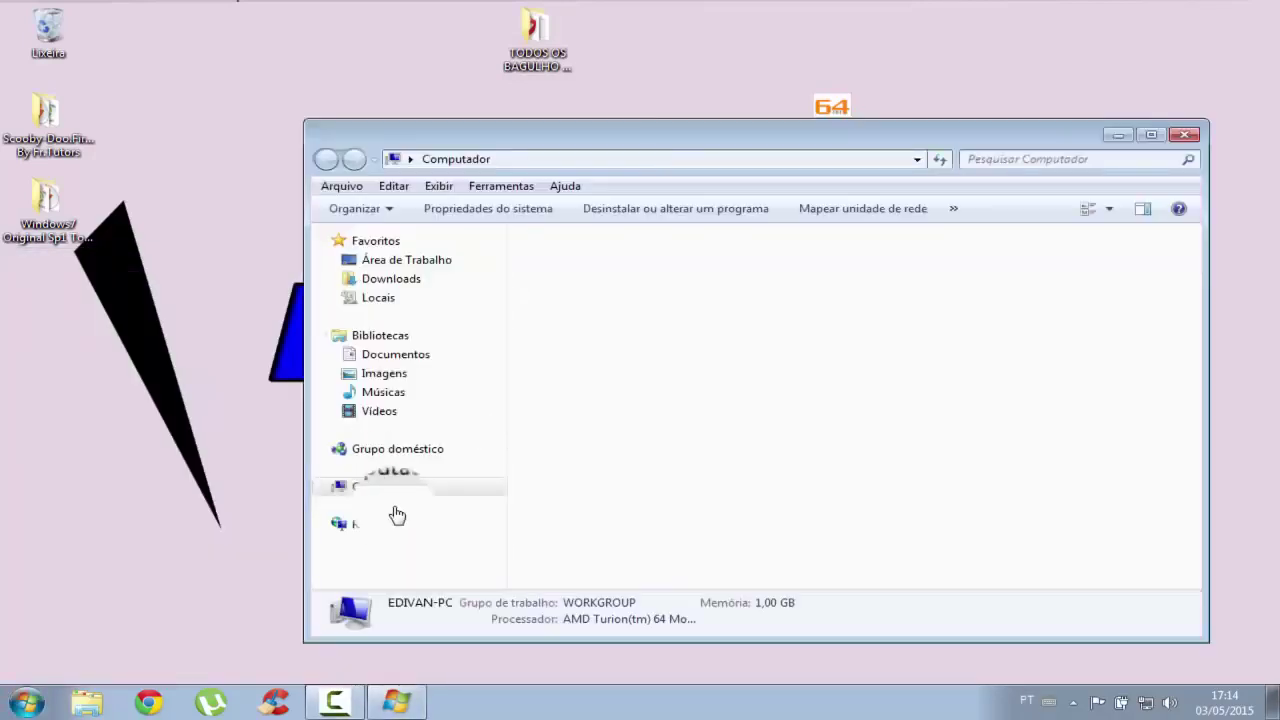
click(400, 505)
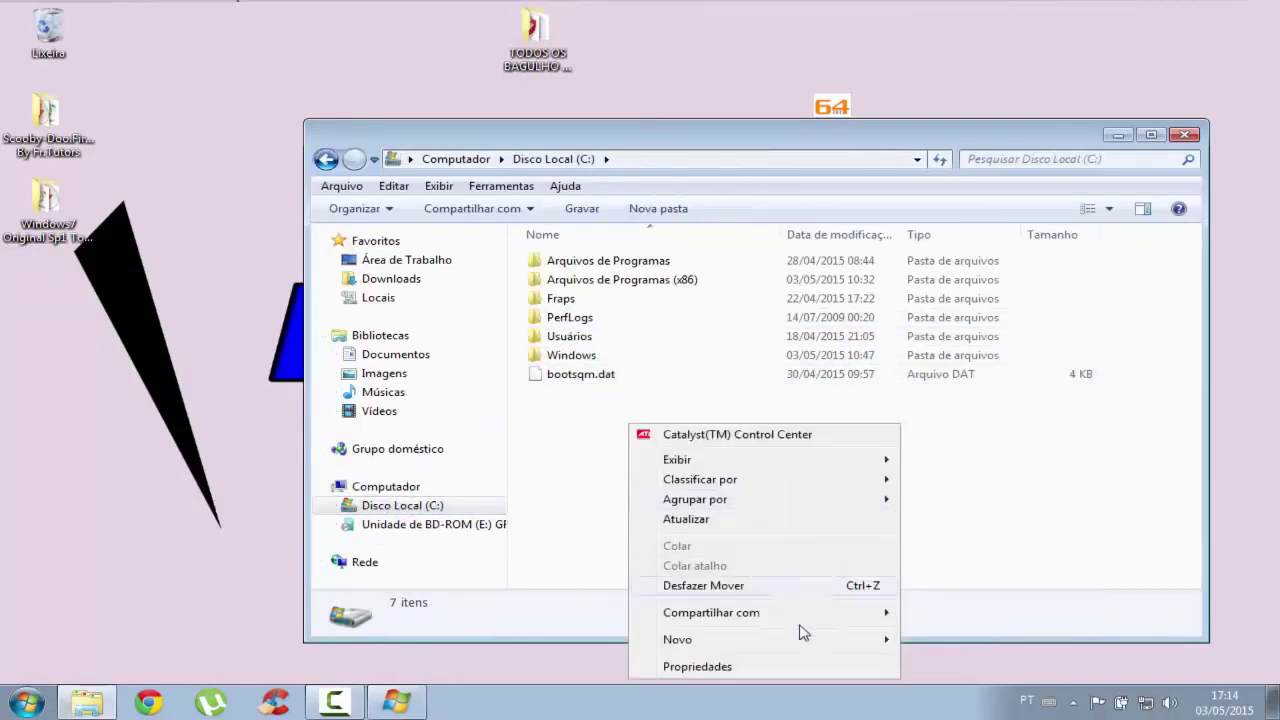
click(945, 643)
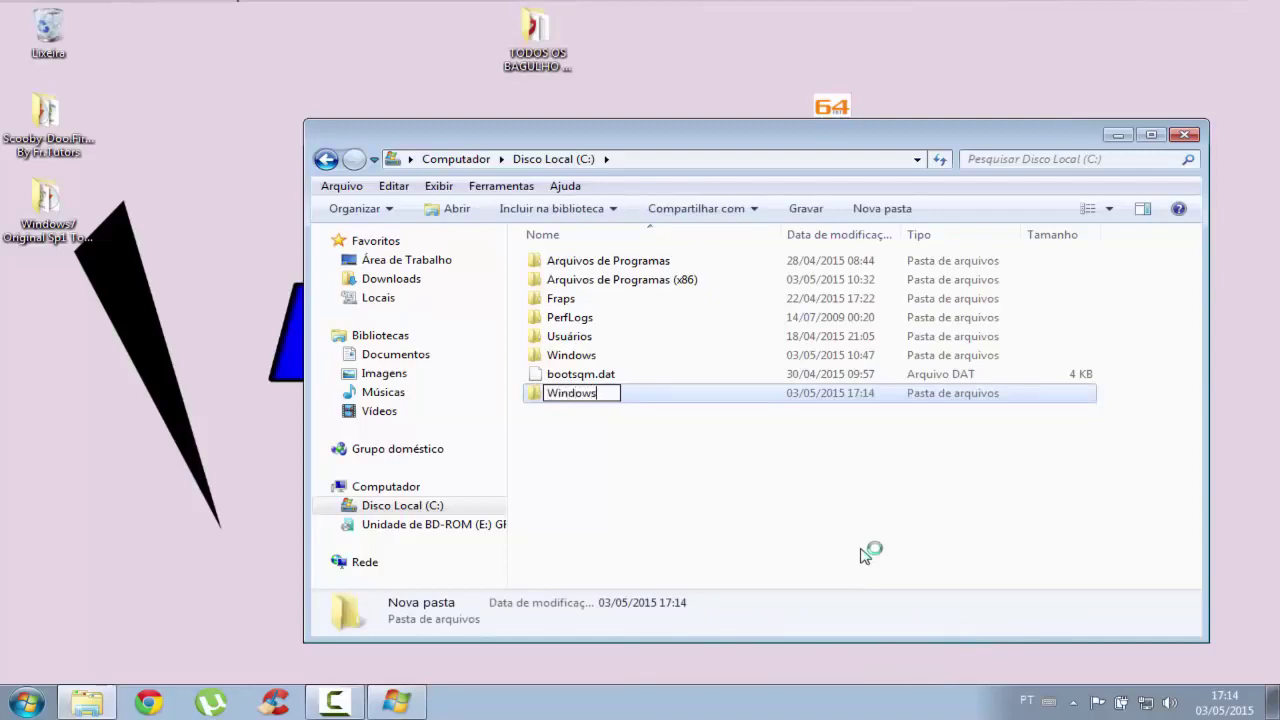
click(689, 480)
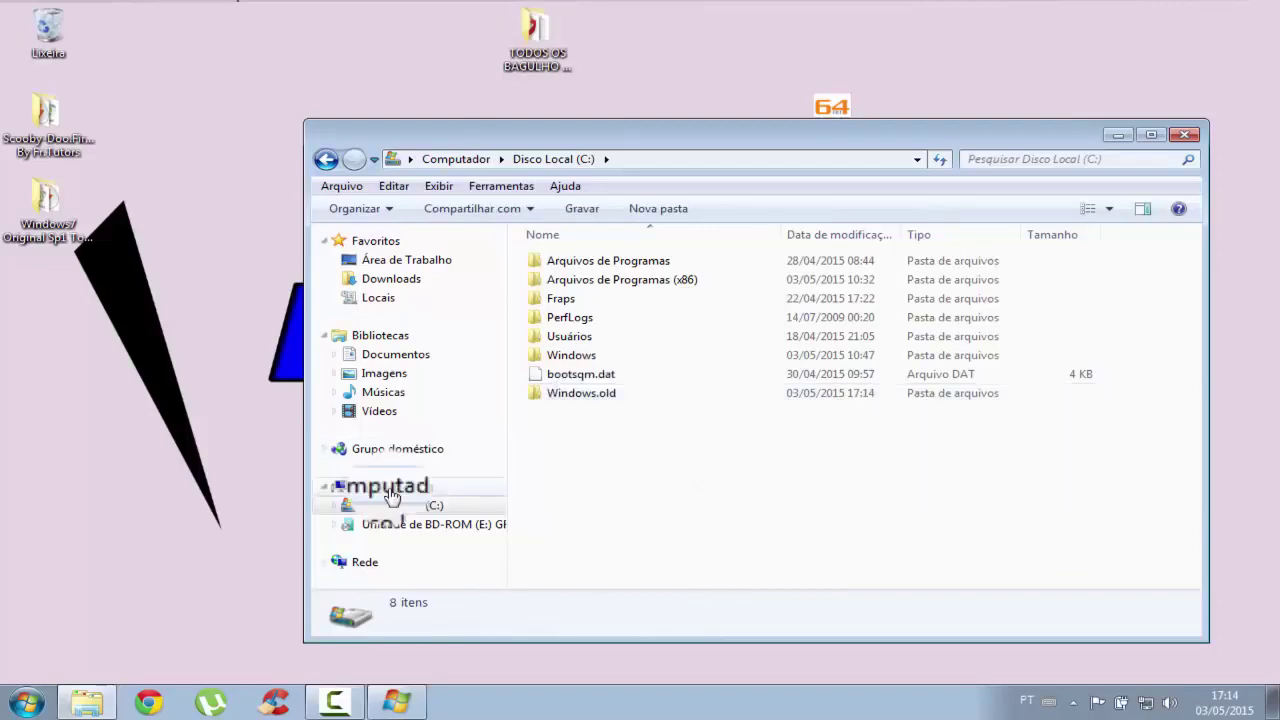
Open the Windows.old folder to view its contents, and close the folder window
right_click(590, 393)
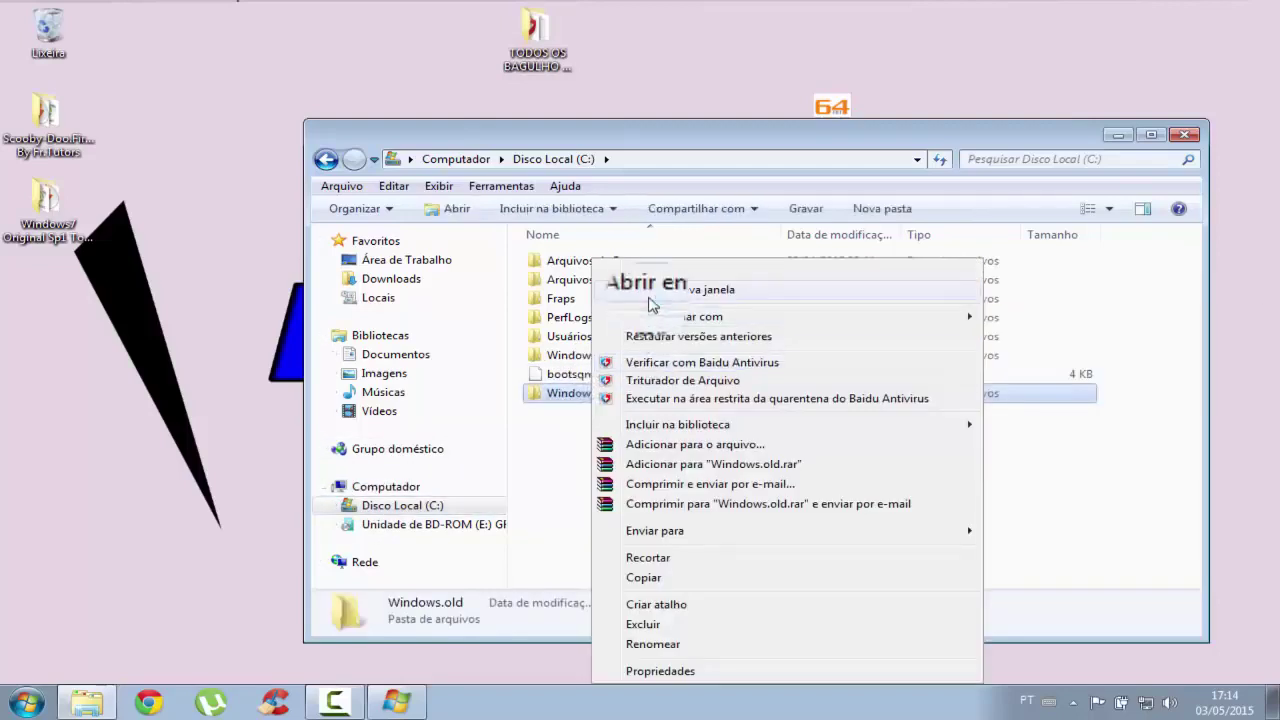
click(620, 270)
drag(582, 292, 943, 506)
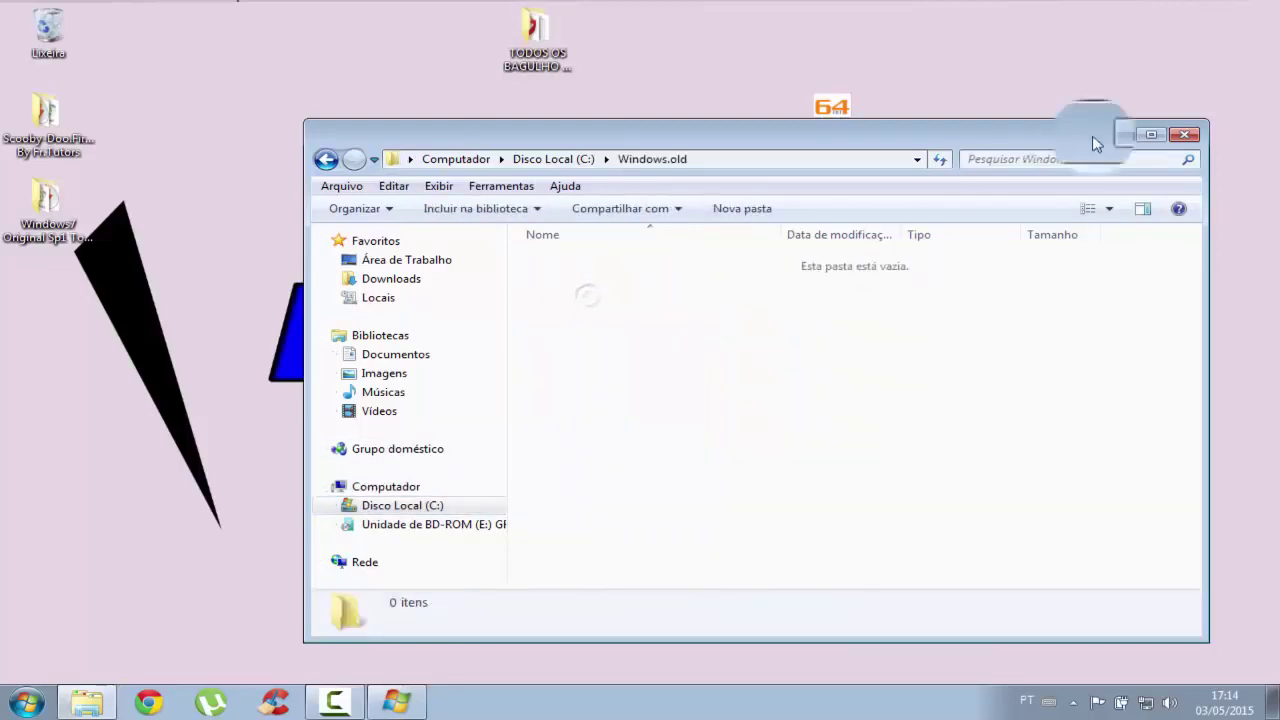
click(1184, 134)
drag(504, 244, 826, 520)
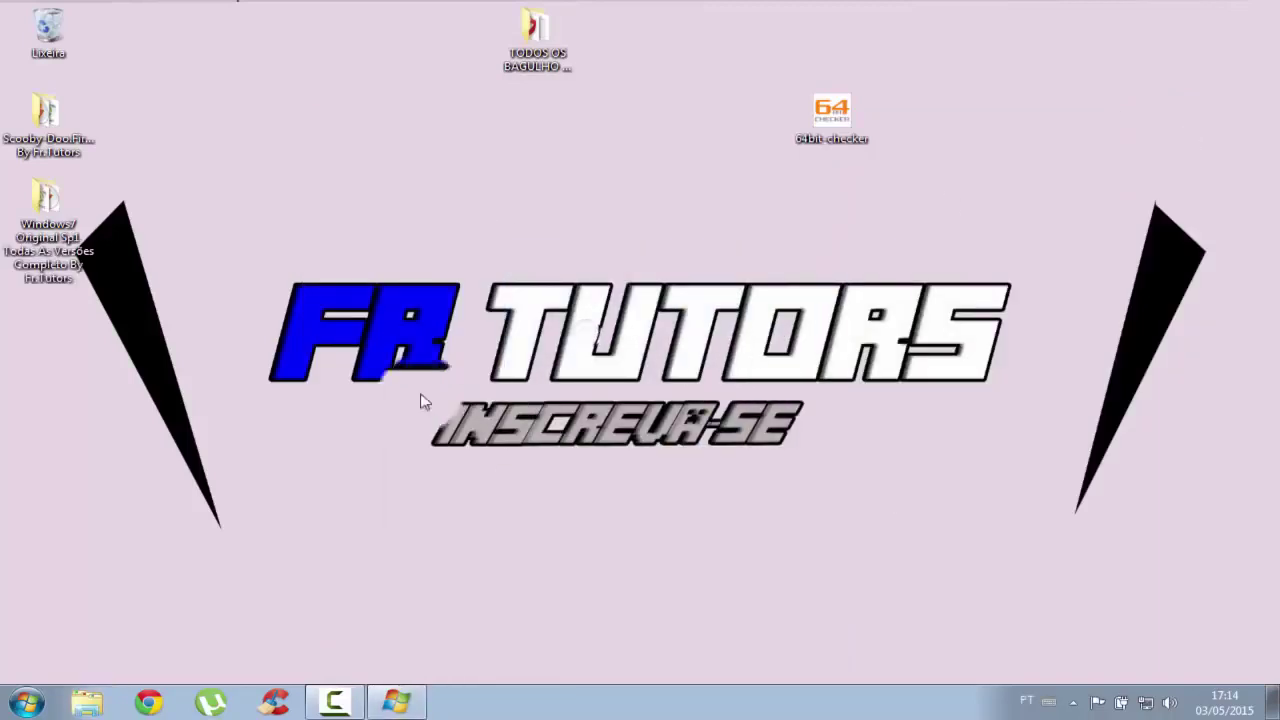
Start the Windows 7 installation without getting the latest updates, with the option to contribute to improving Windows installation enabled
click(396, 702)
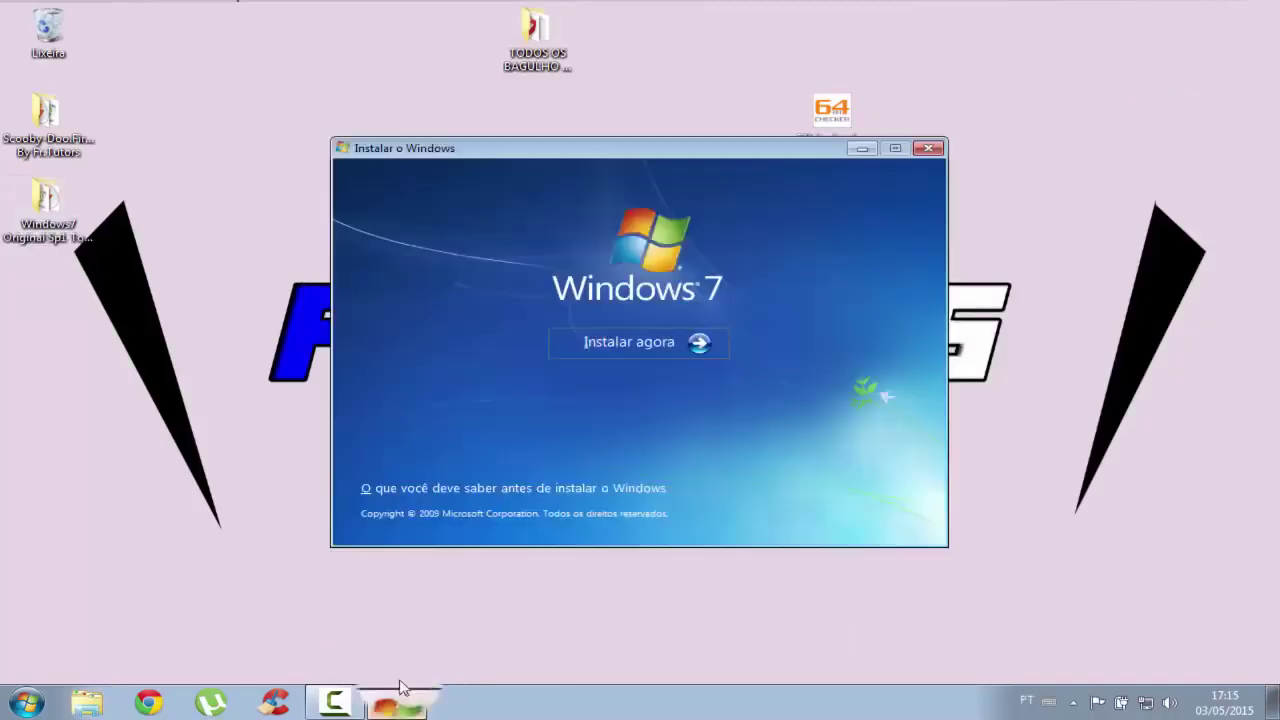
drag(626, 171, 654, 171)
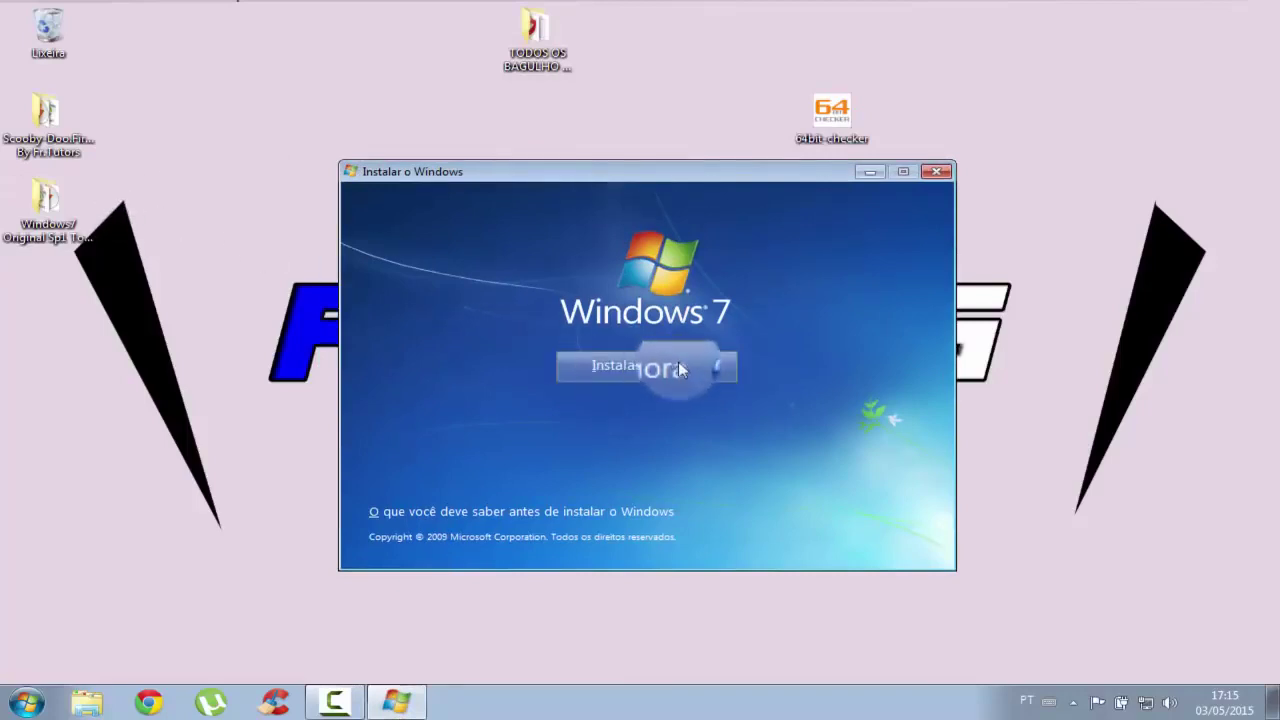
click(628, 366)
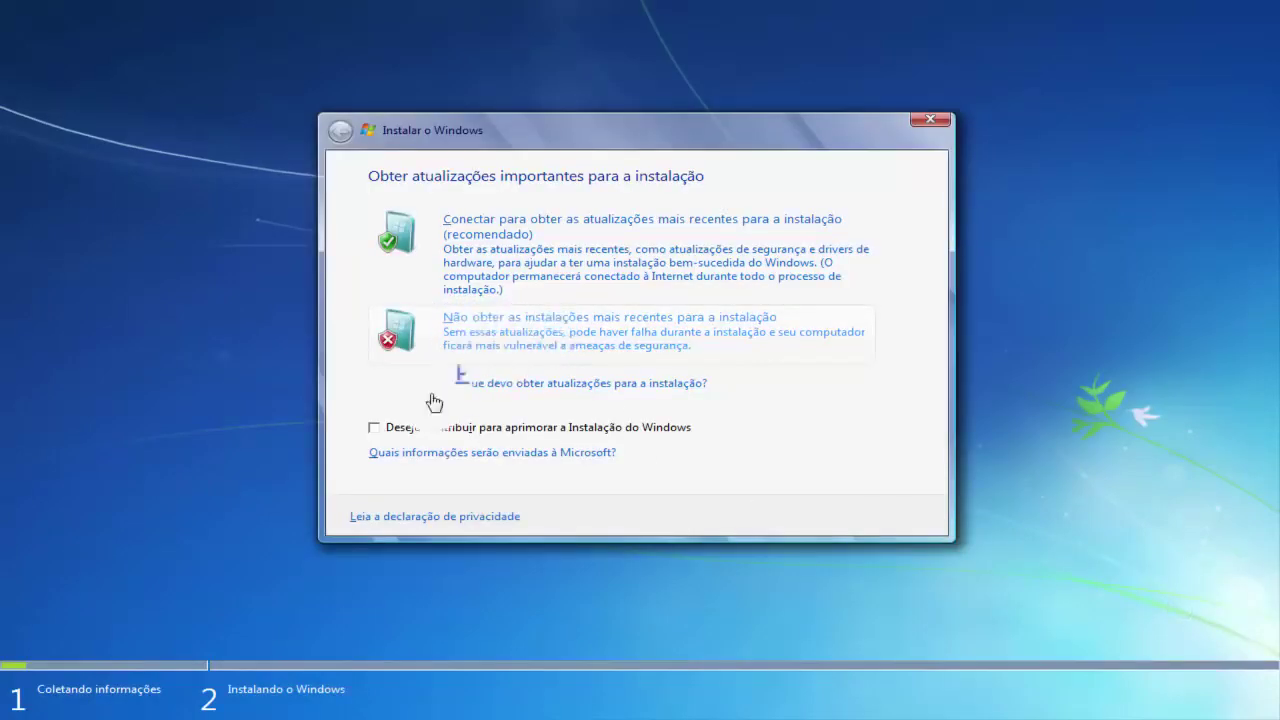
click(425, 427)
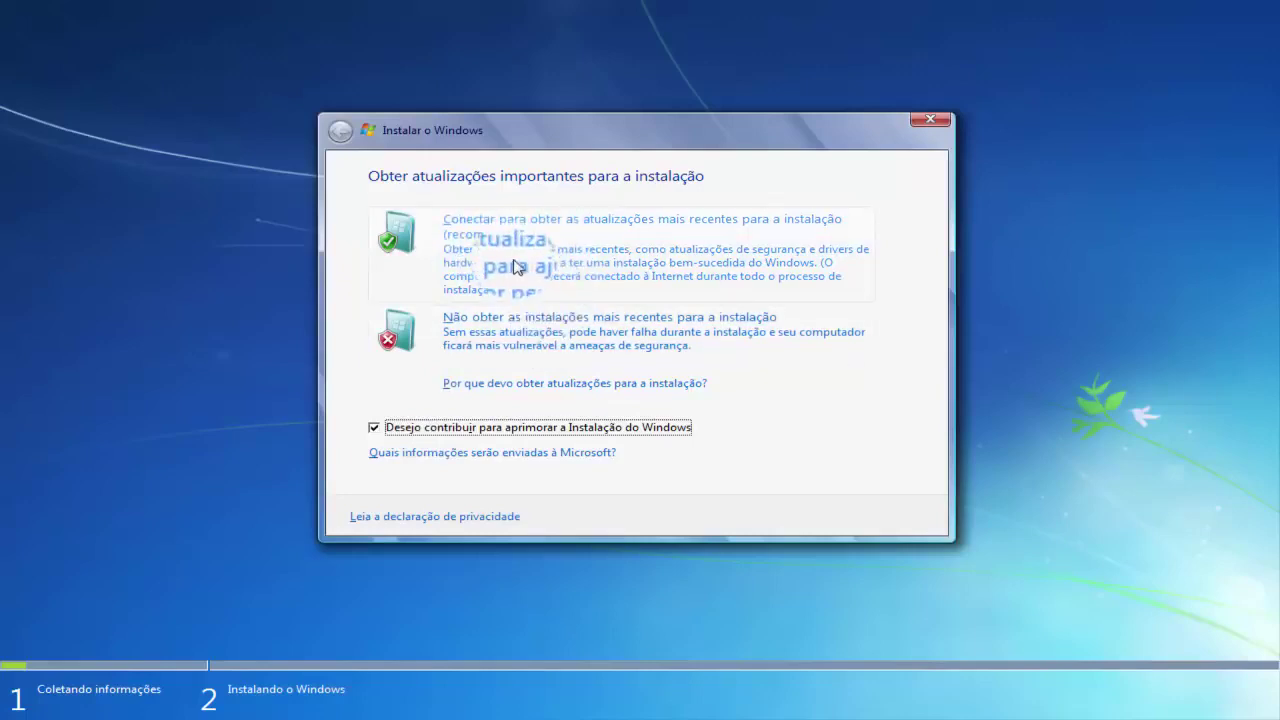
click(521, 344)
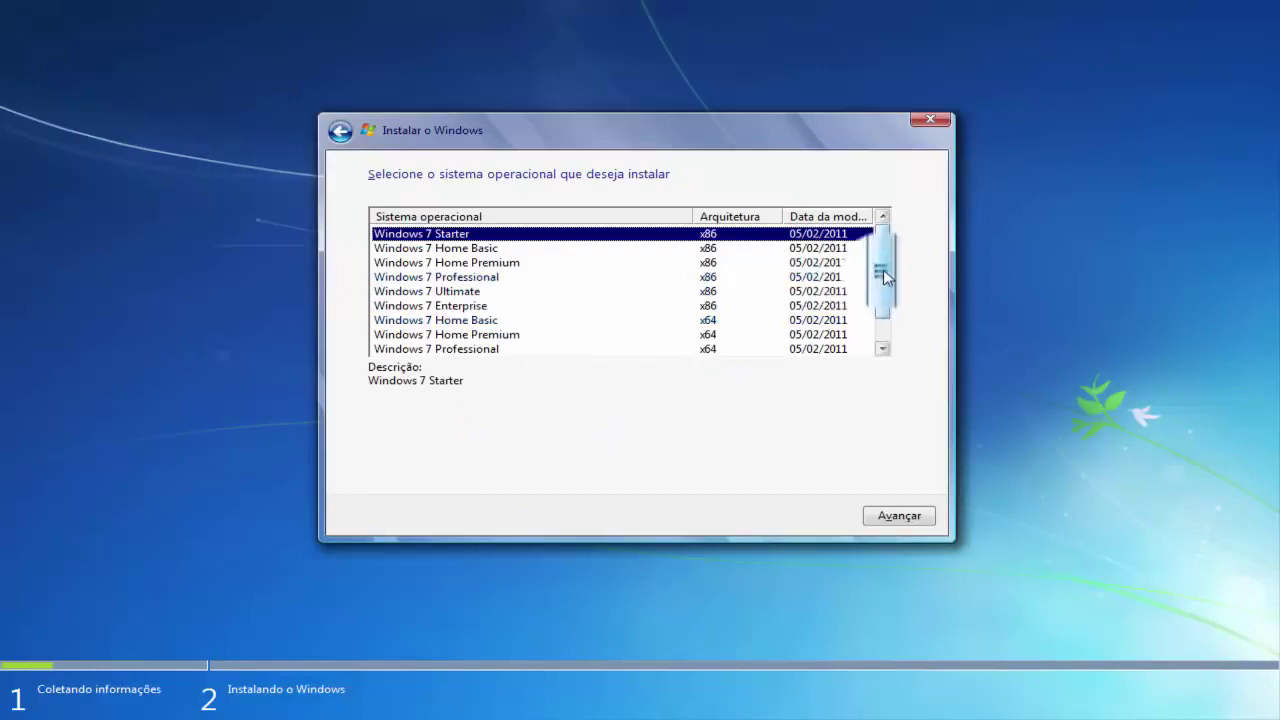
Review the available operating system editions and continue with Windows 7 Ultimate x64
scroll(884, 270, down, 1)
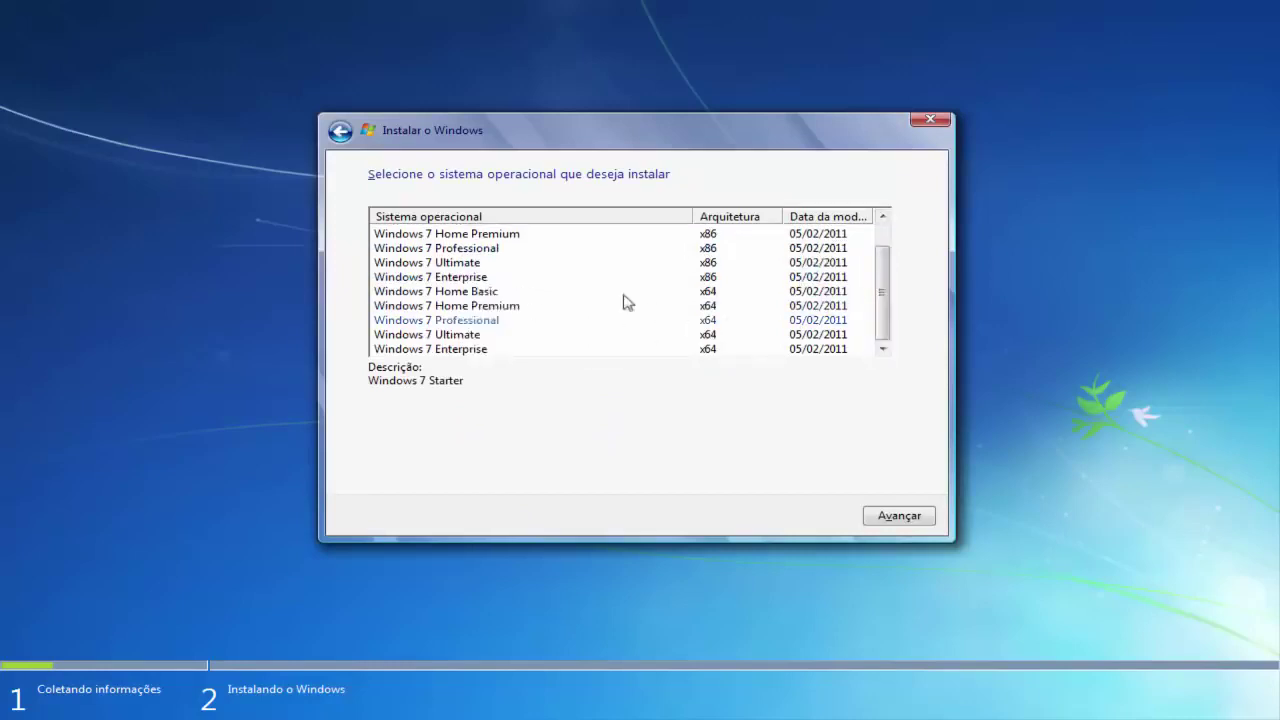
scroll(885, 295, up, 1)
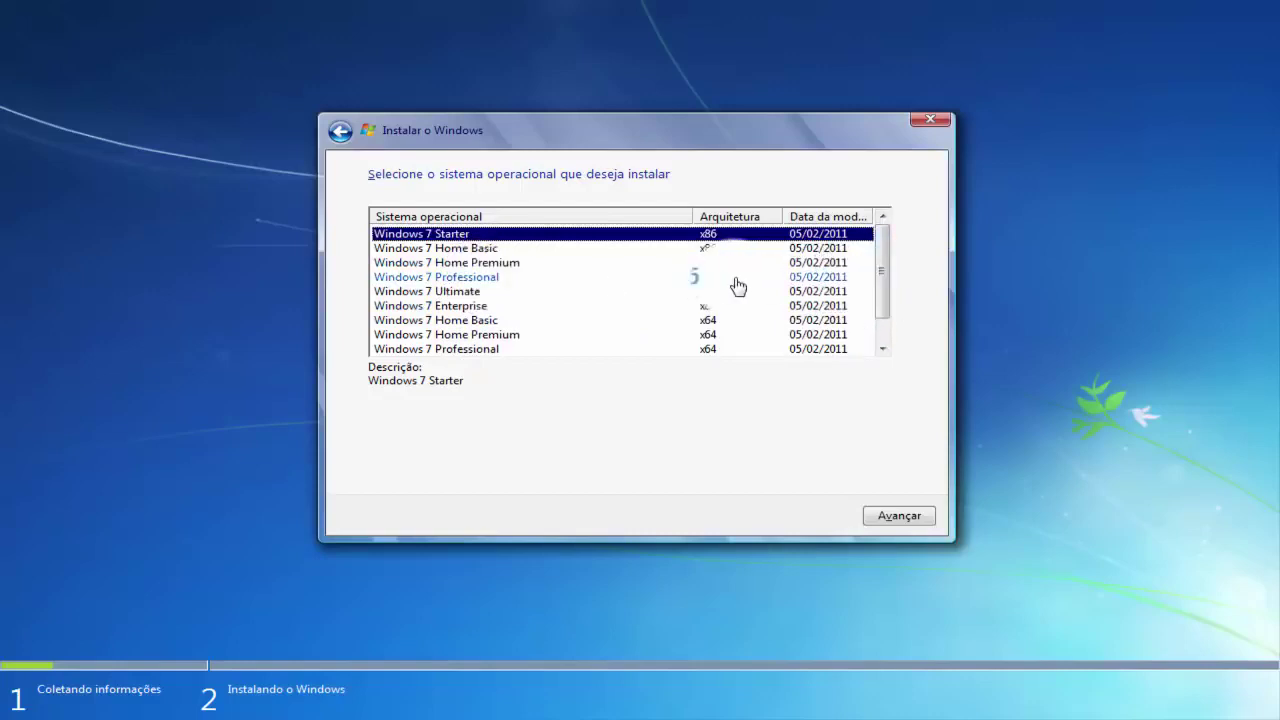
scroll(882, 284, down, 1)
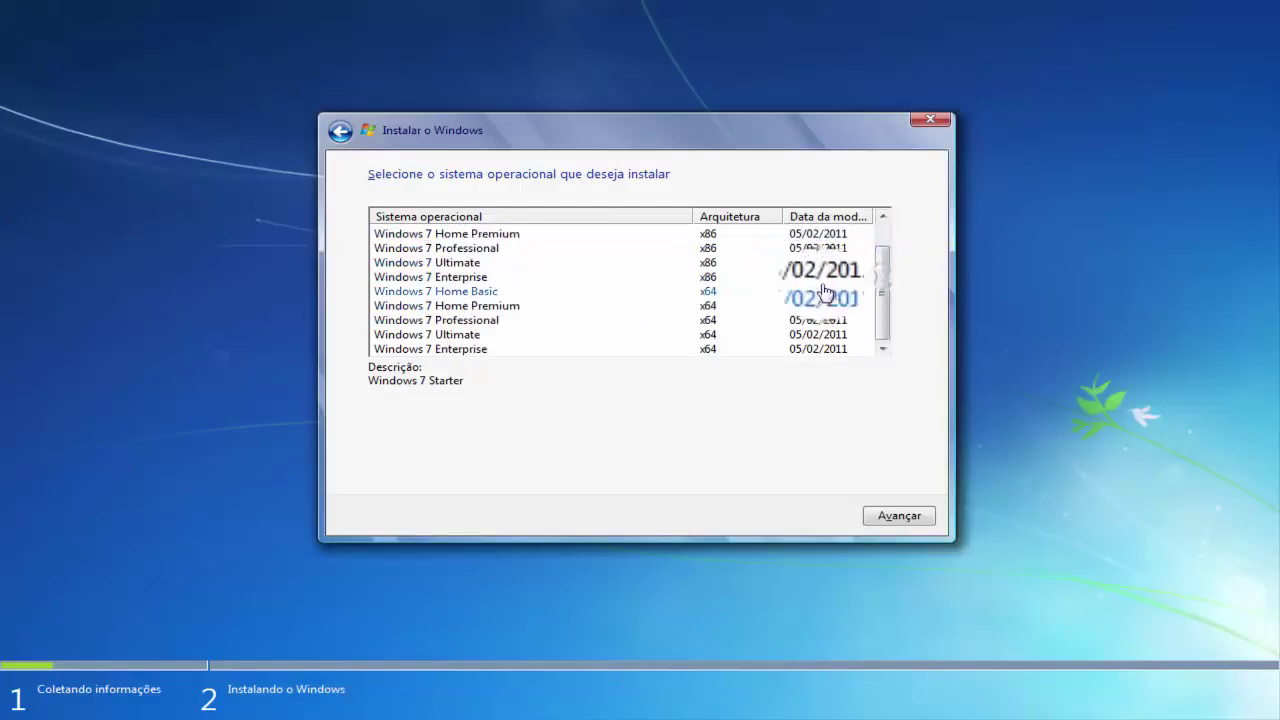
click(493, 321)
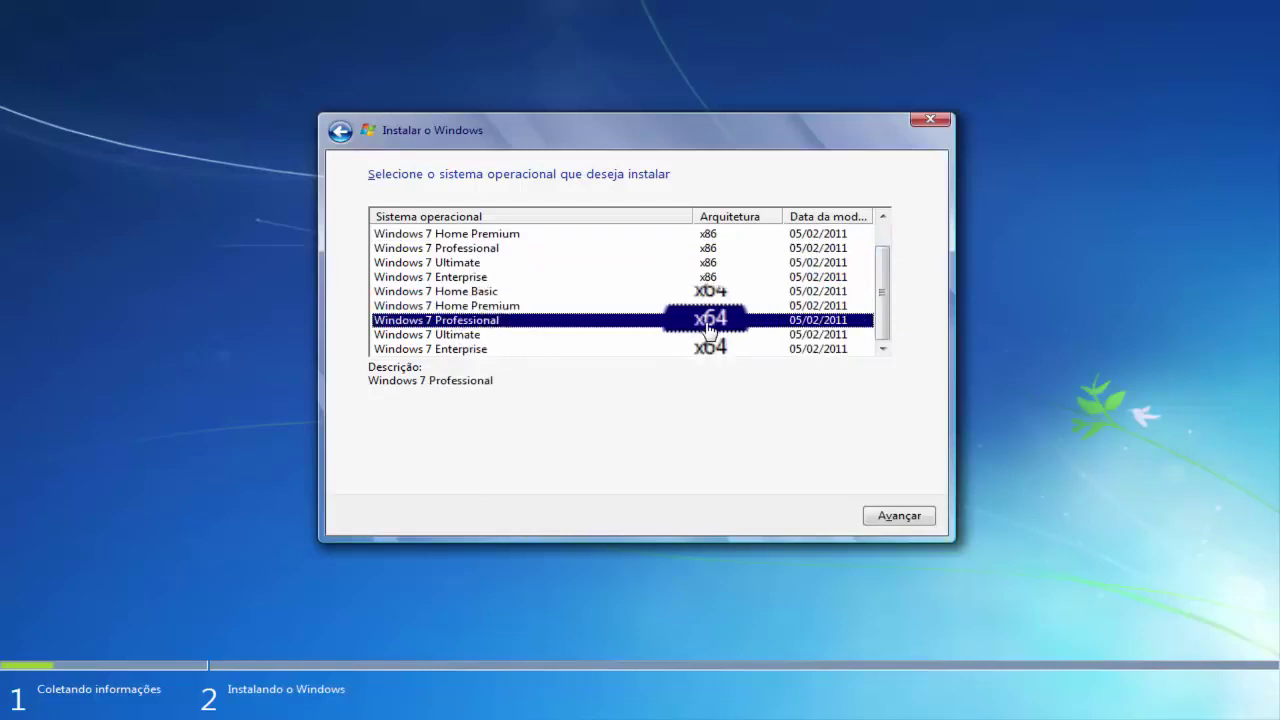
click(470, 335)
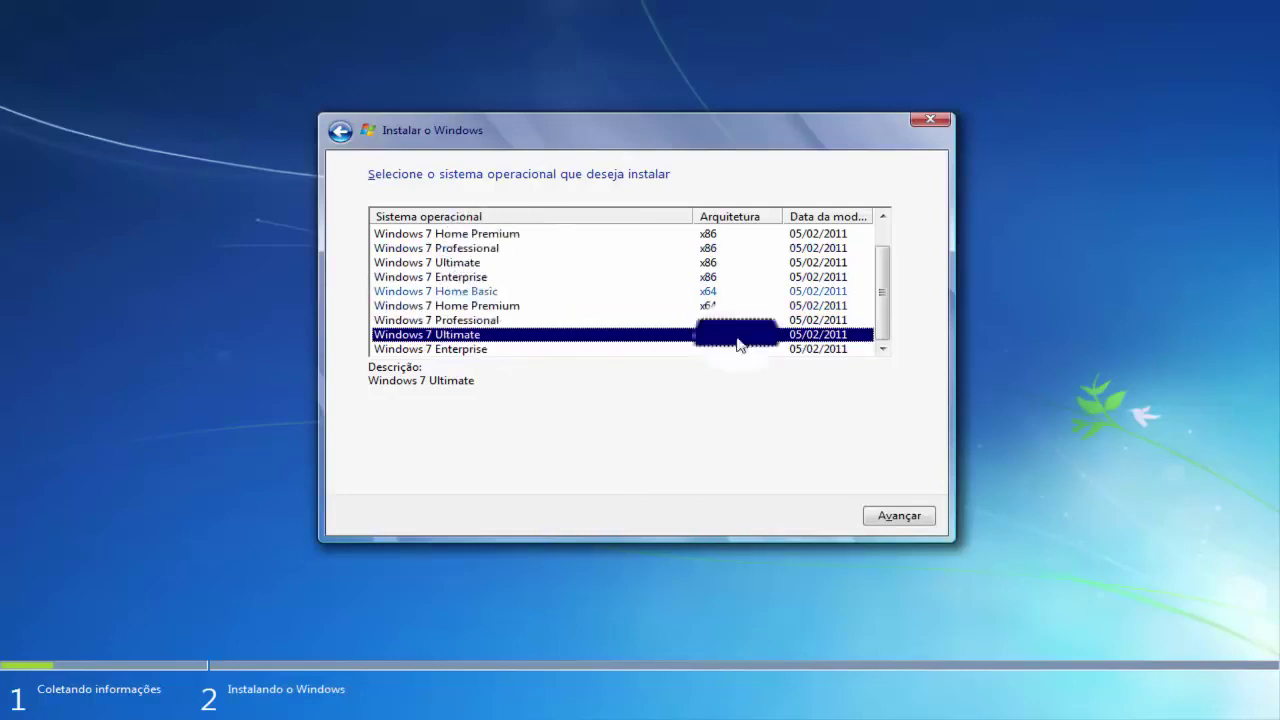
click(899, 518)
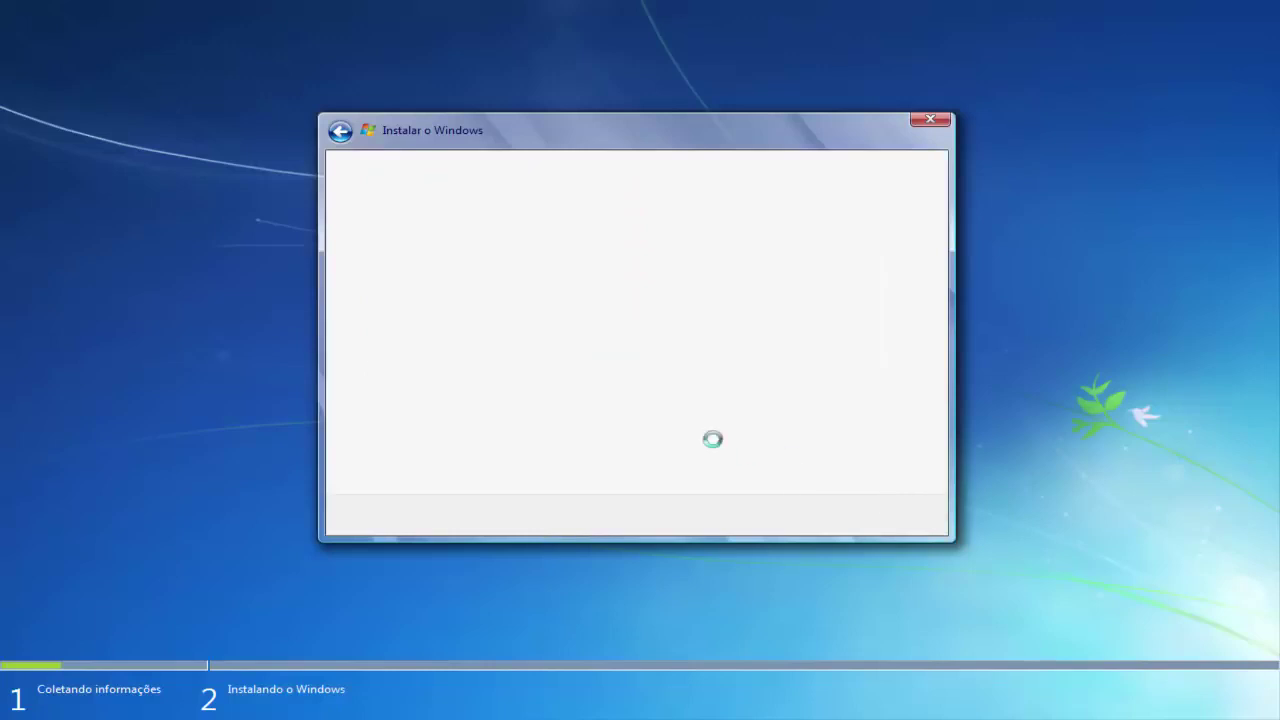
Accept the license terms and choose the Personalizada (avançada) installation type
click(374, 476)
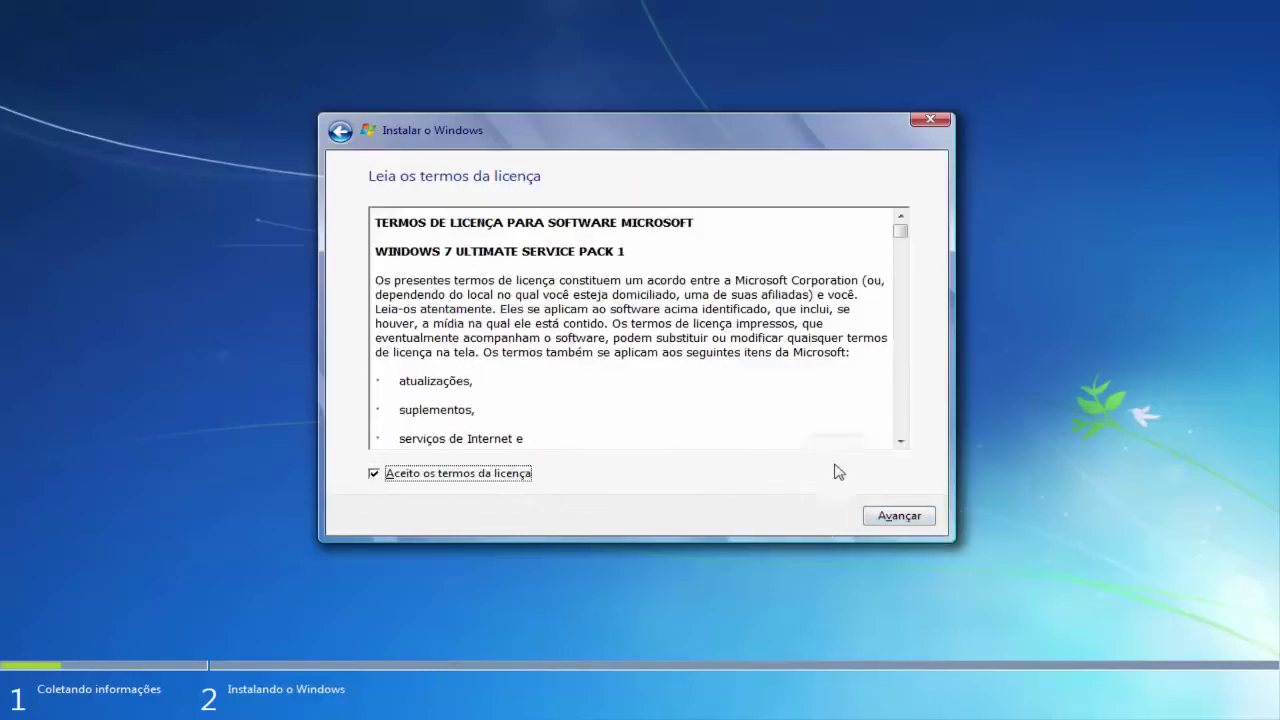
click(897, 515)
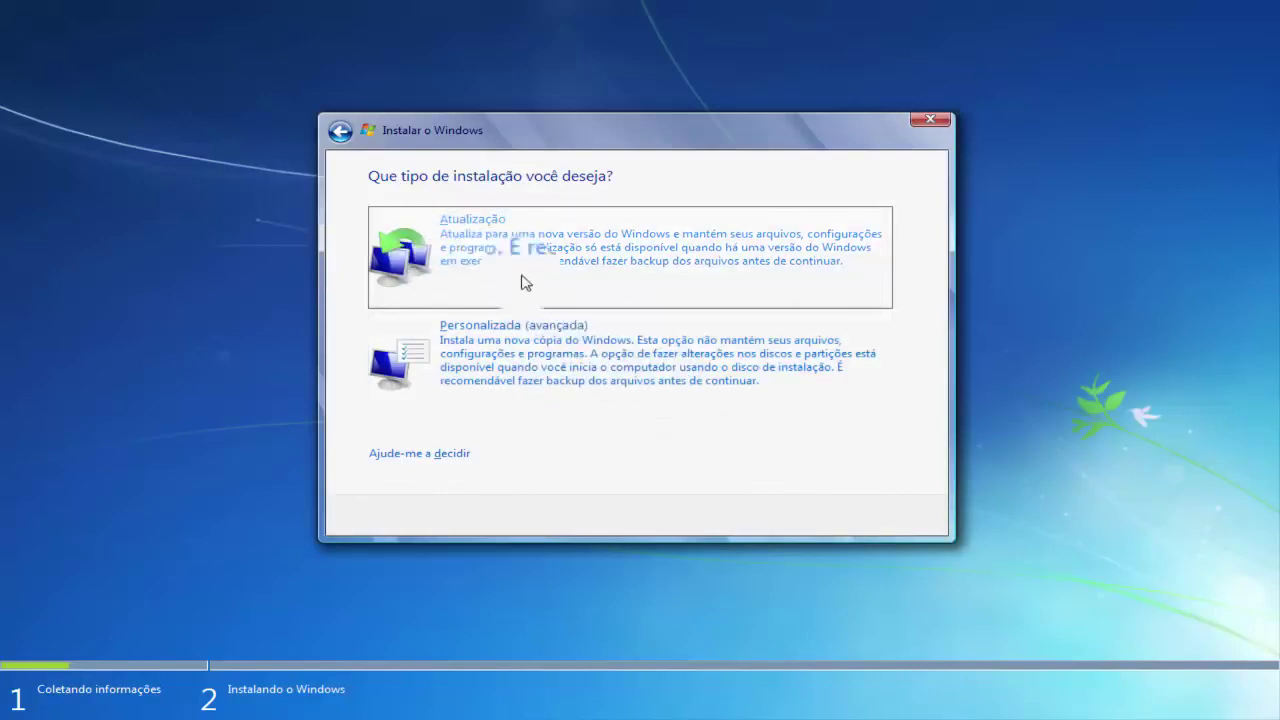
click(563, 372)
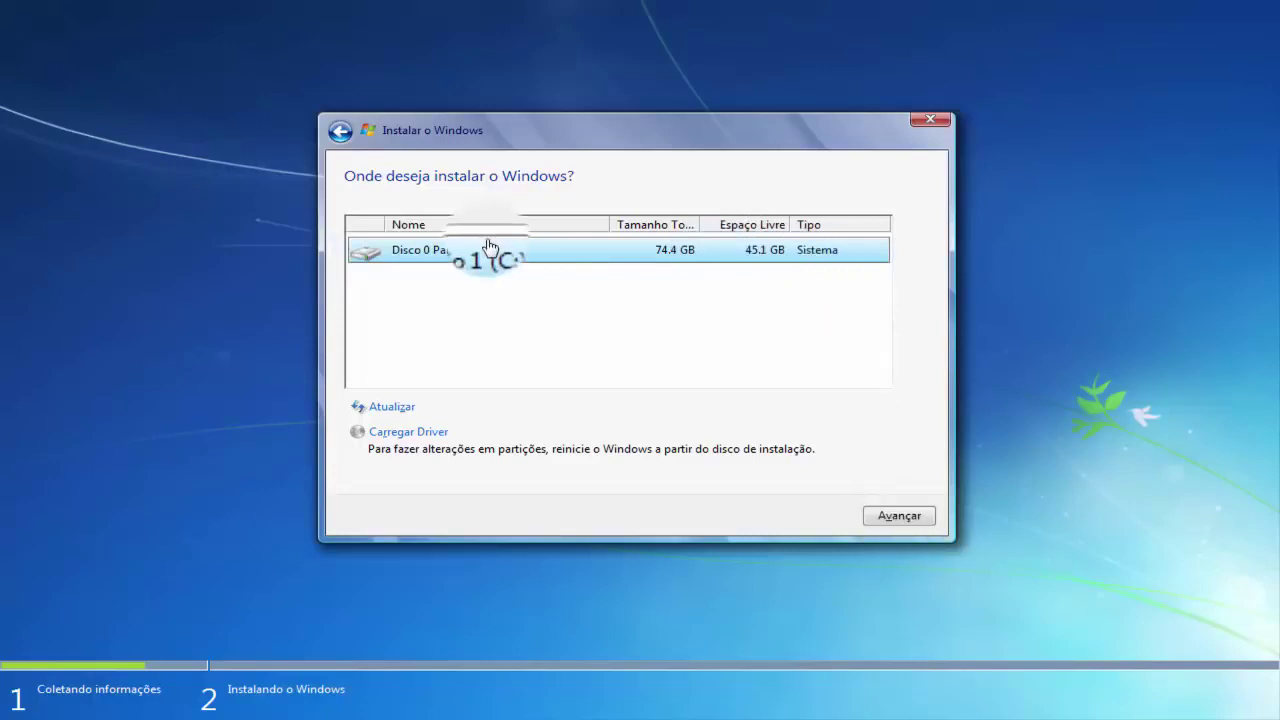
Try to continue the installation on Disco 0 Partição 1 (C:), and cancel at the previous-installation warning
click(920, 515)
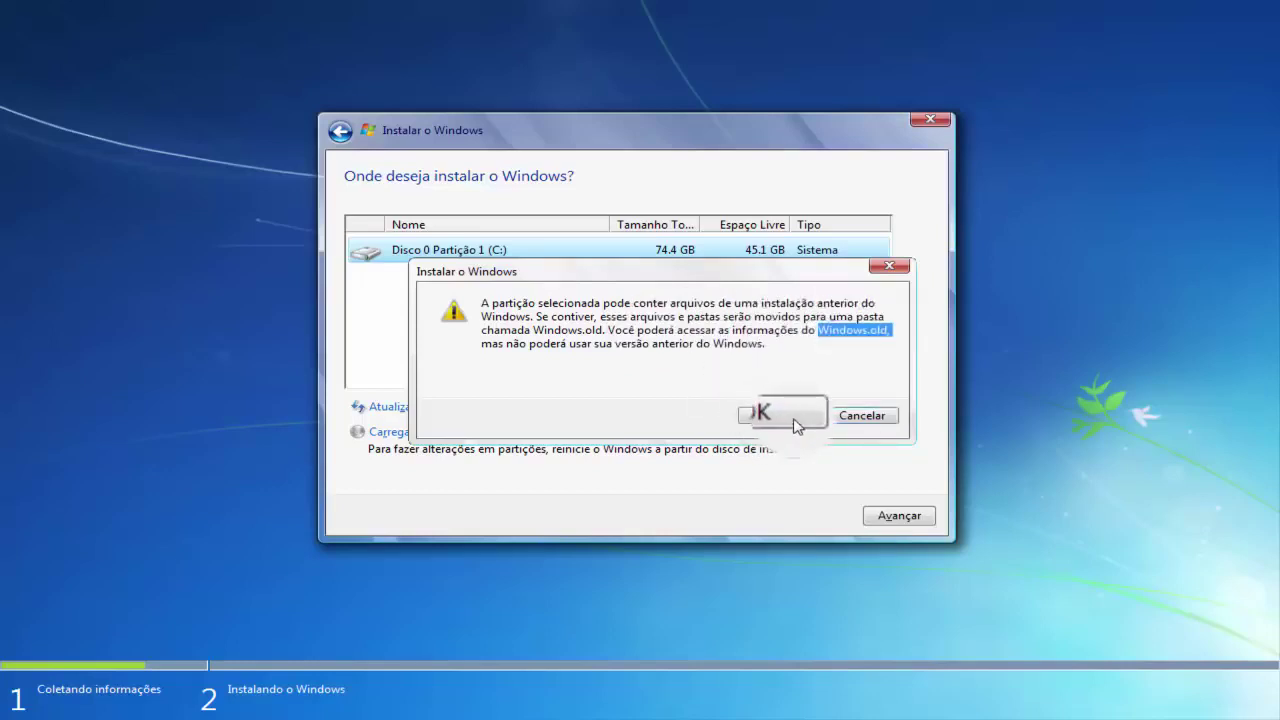
click(866, 418)
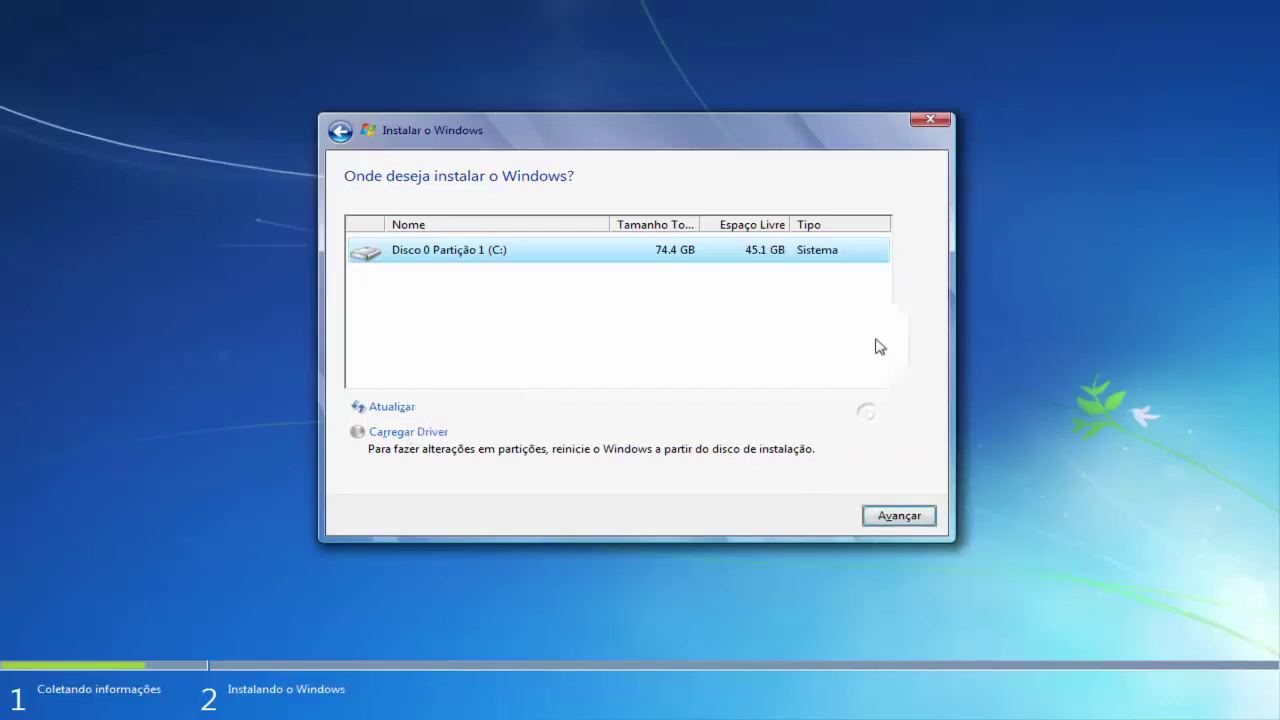
Cancel the Windows installation and close the Windows 7 setup window
click(930, 120)
click(765, 415)
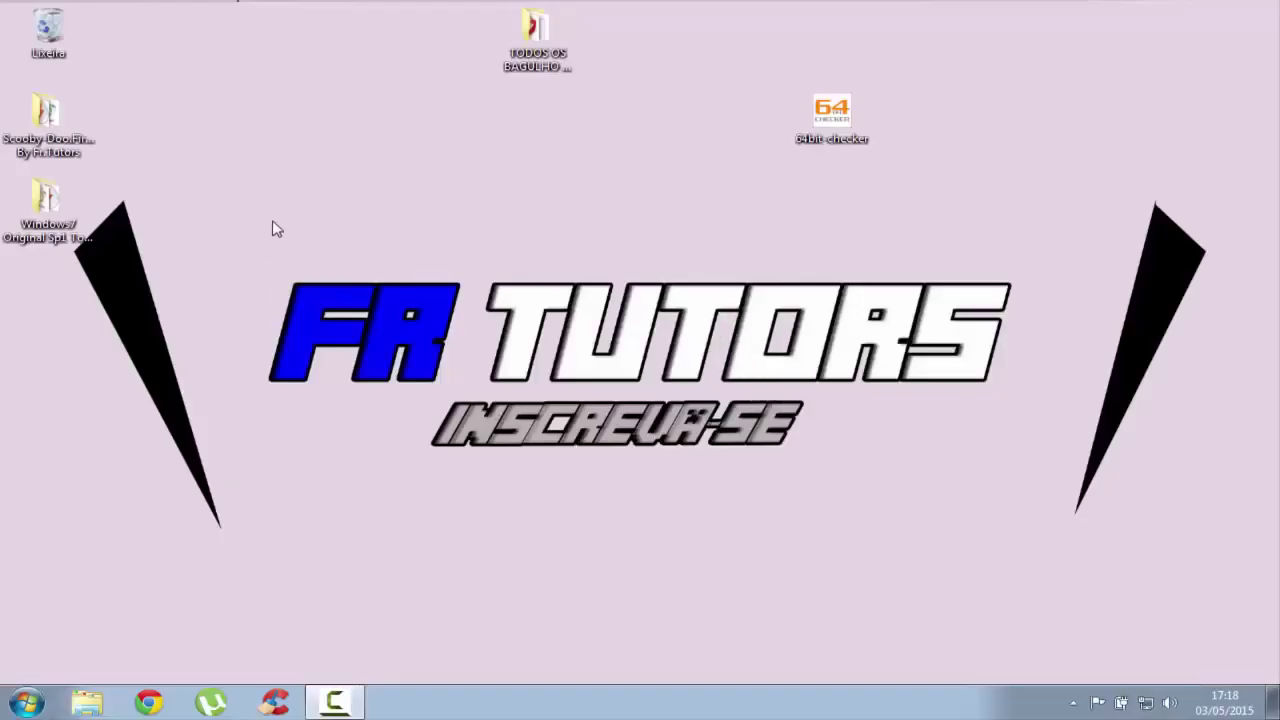
drag(281, 221, 799, 636)
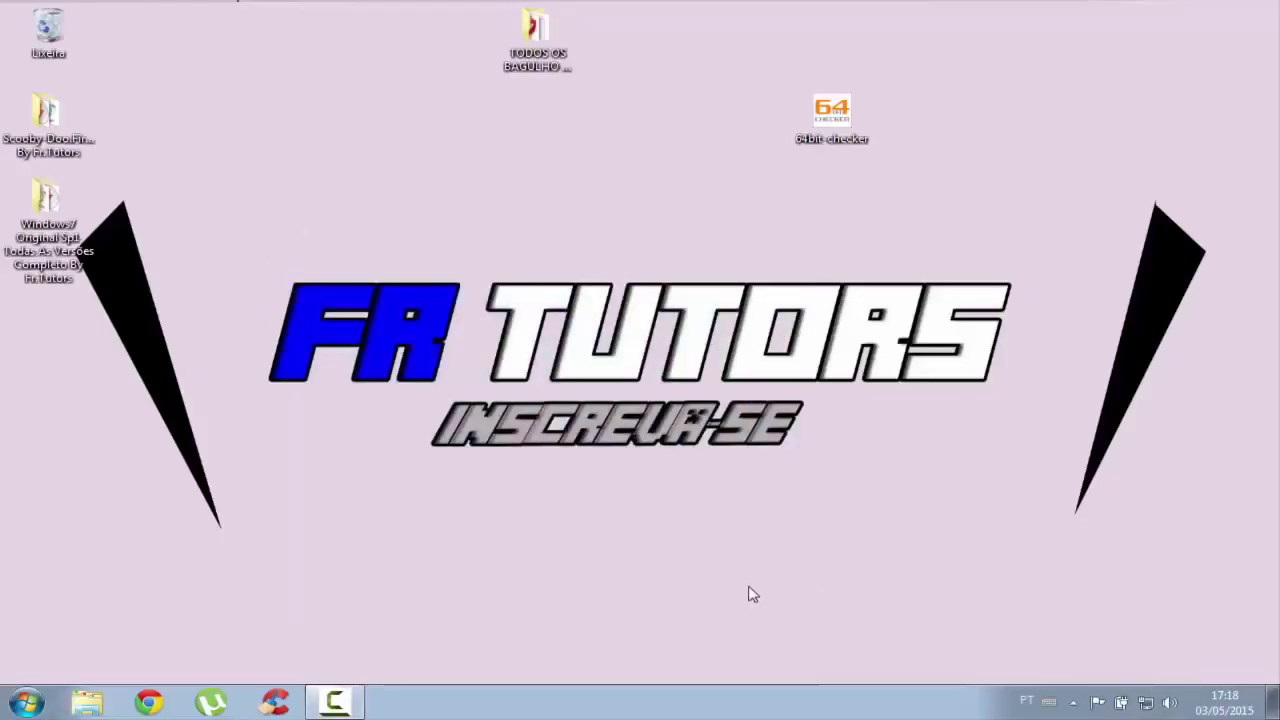
drag(996, 482, 432, 310)
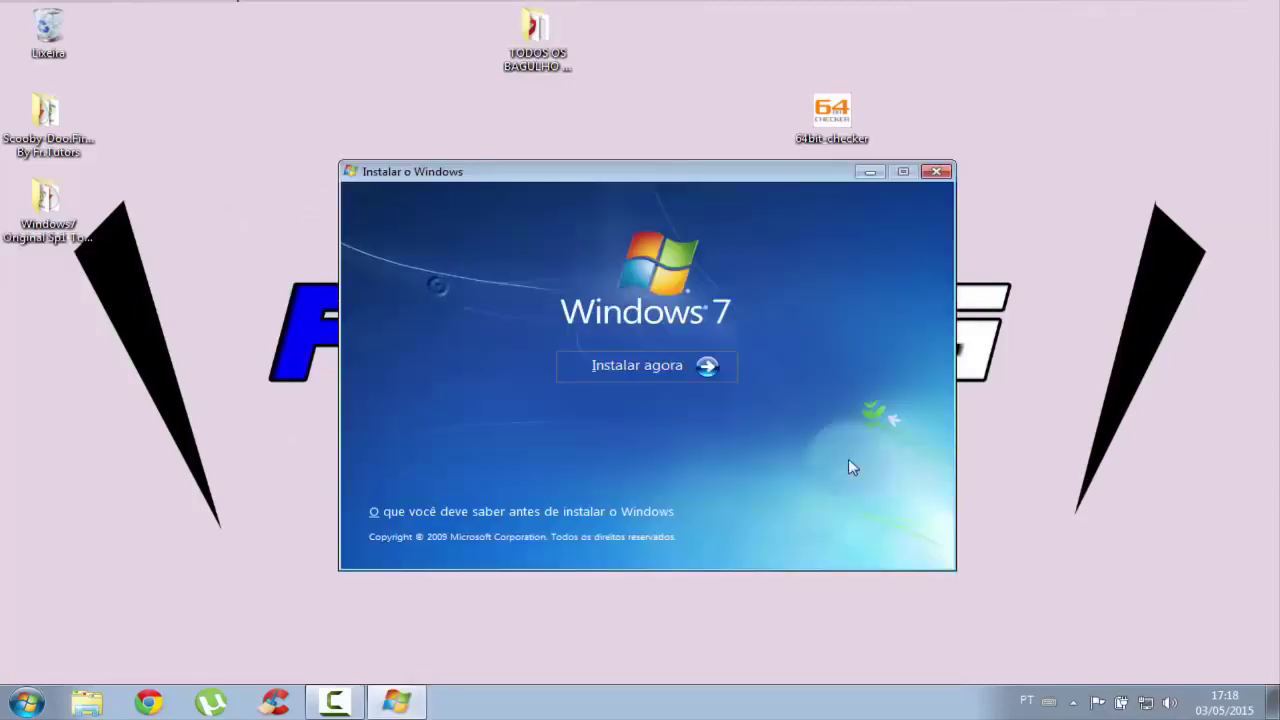
click(936, 172)
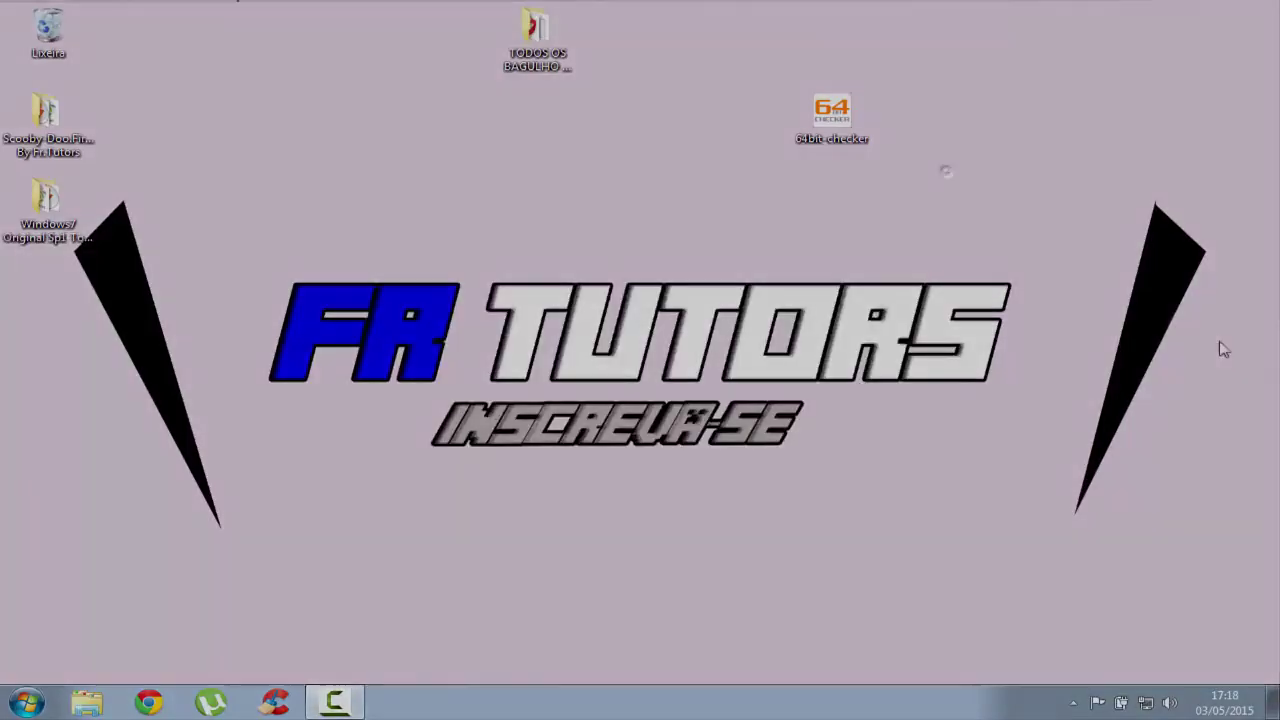